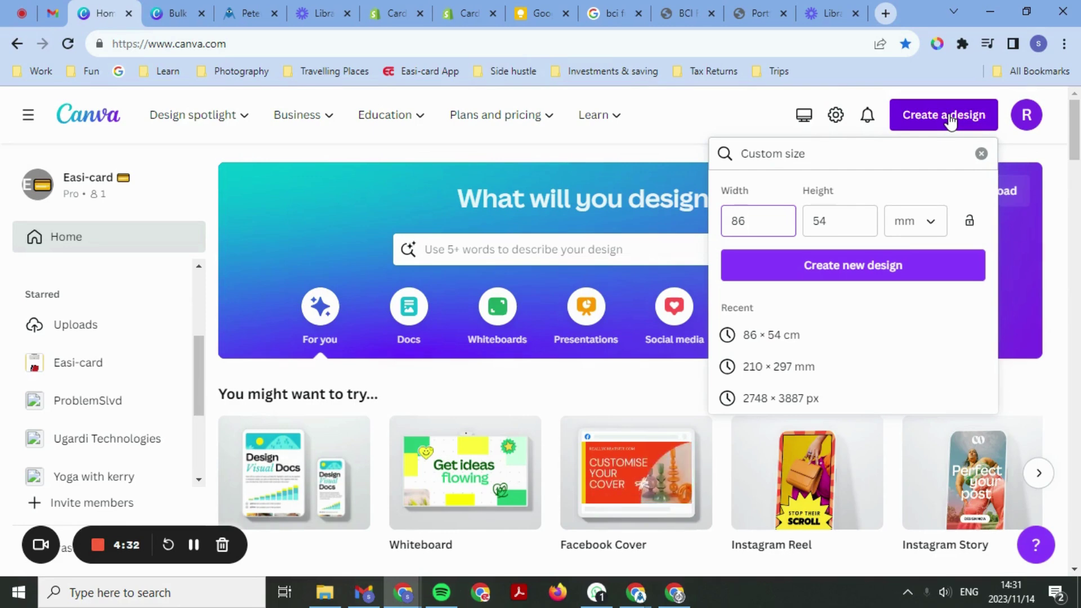
- Confirm the 86 × 54 mm custom size, then switch to the Bulk Employee Template design
{"action": "left_click", "coordinate": [700, 123]}
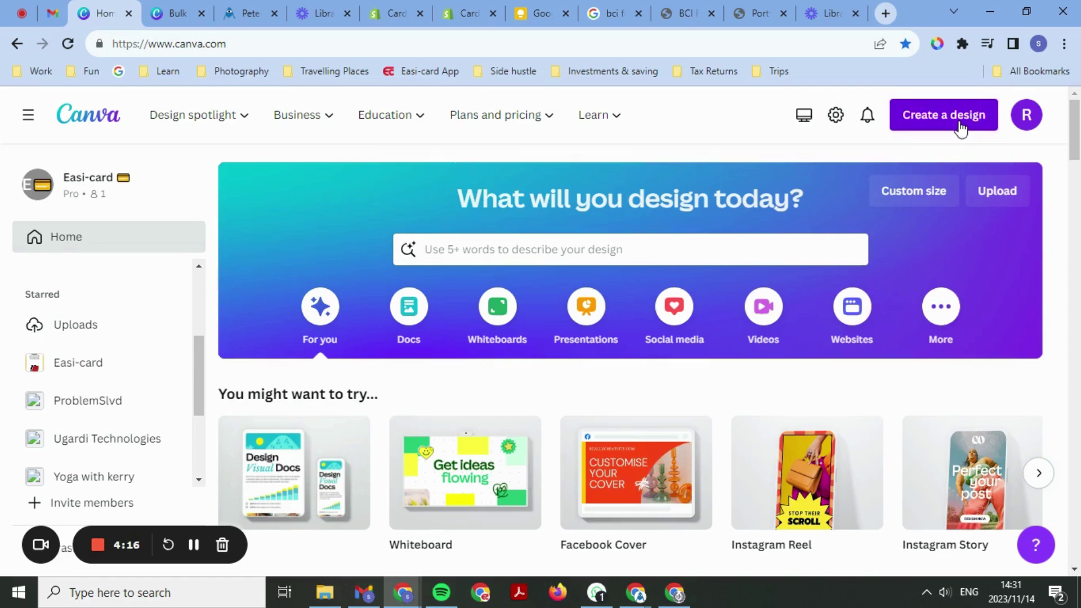
{"action": "left_click", "coordinate": [924, 127]}
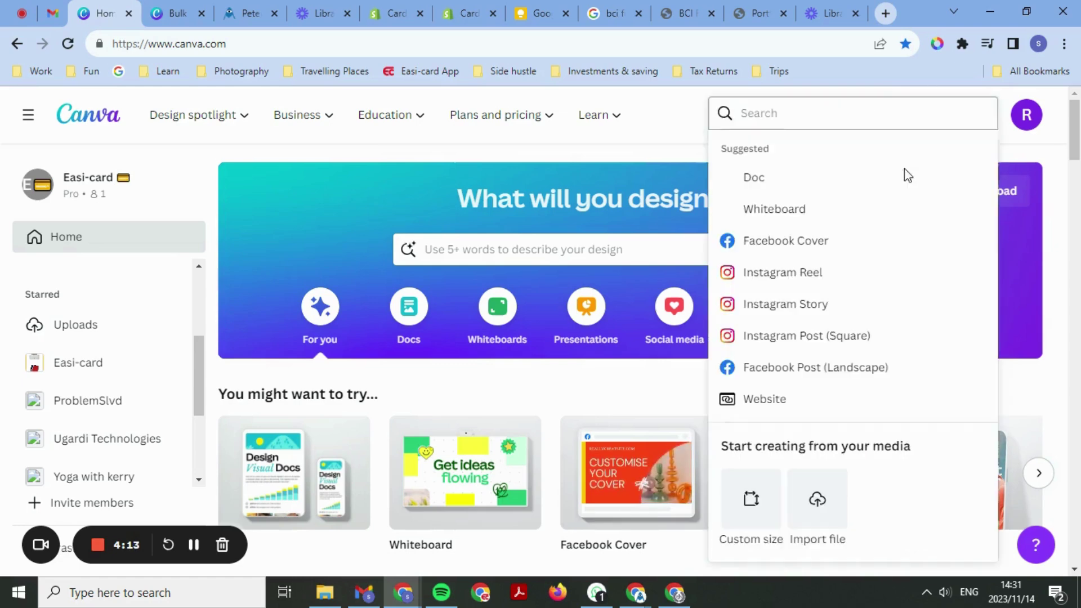
{"action": "left_click", "coordinate": [749, 499]}
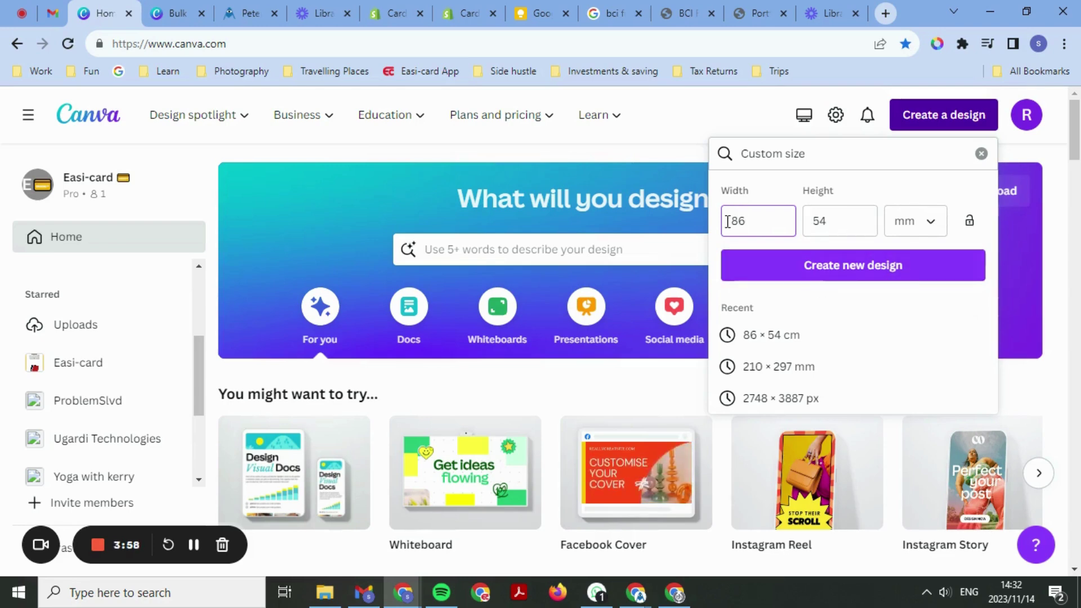
{"action": "left_click", "coordinate": [169, 12]}
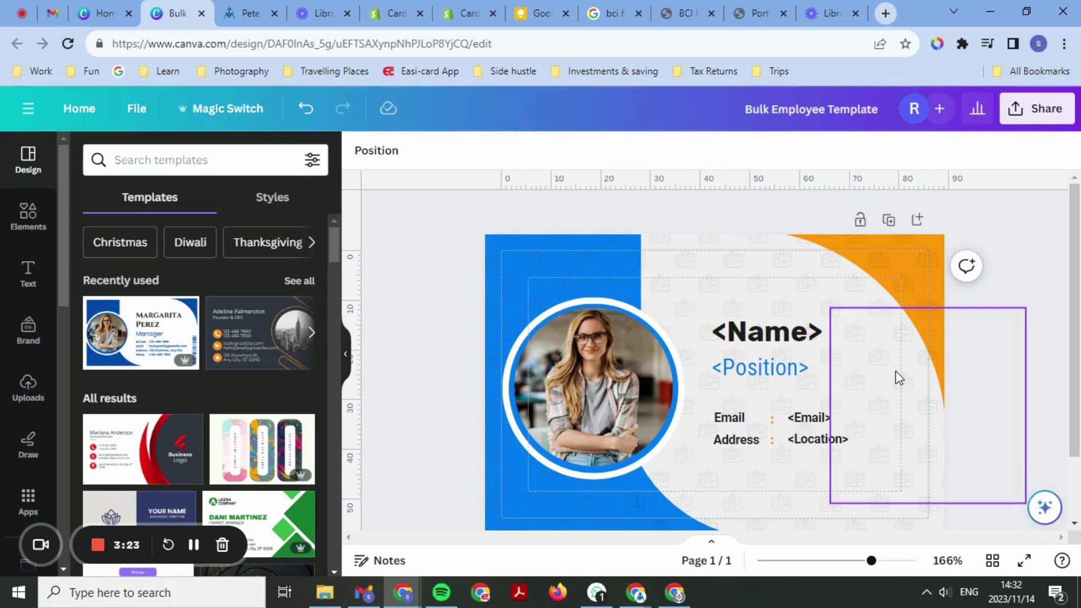
- Bring up the Canva VDP Example sheet with the eight-employee table in A1:D9
{"action": "left_click", "coordinate": [991, 10]}
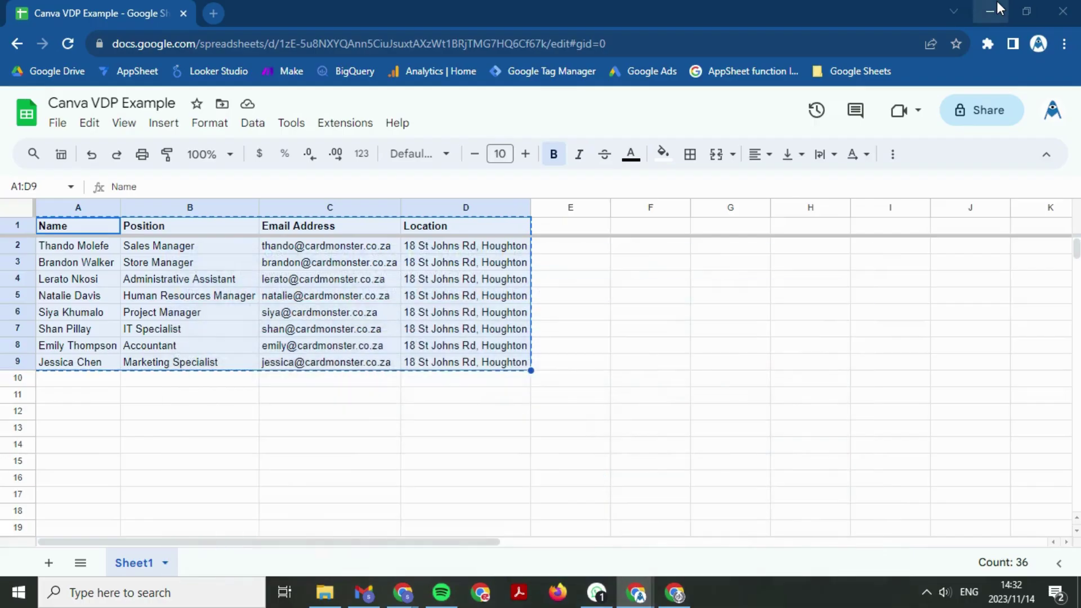
{"action": "left_click", "coordinate": [650, 395]}
{"action": "left_click", "coordinate": [269, 315]}
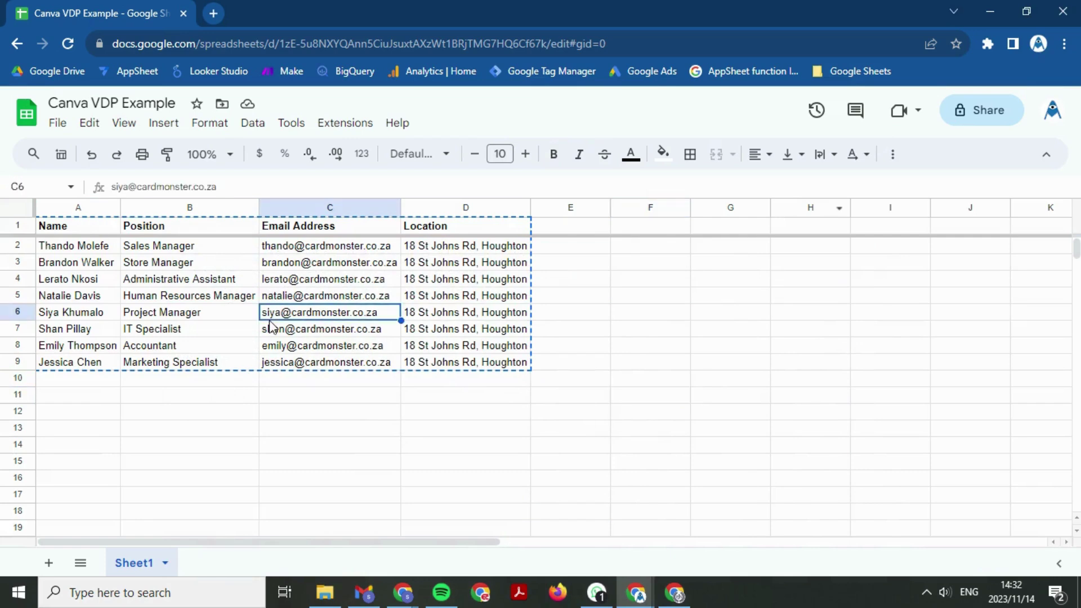
{"action": "left_click", "coordinate": [648, 278]}
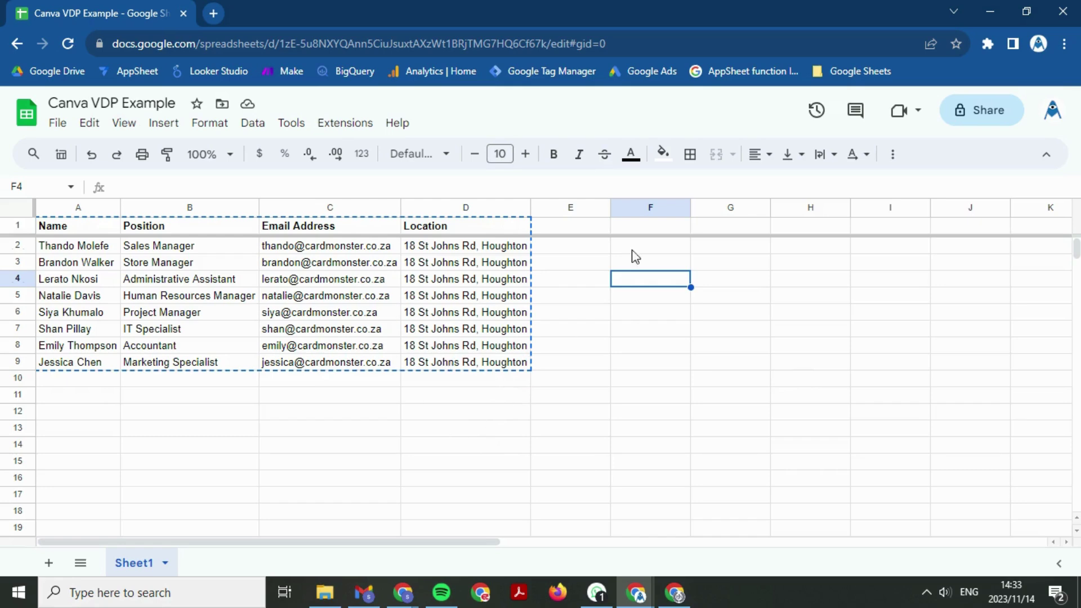
- Start Bulk create from Apps on the ID card design and choose manual data entry
{"action": "left_click", "coordinate": [392, 594]}
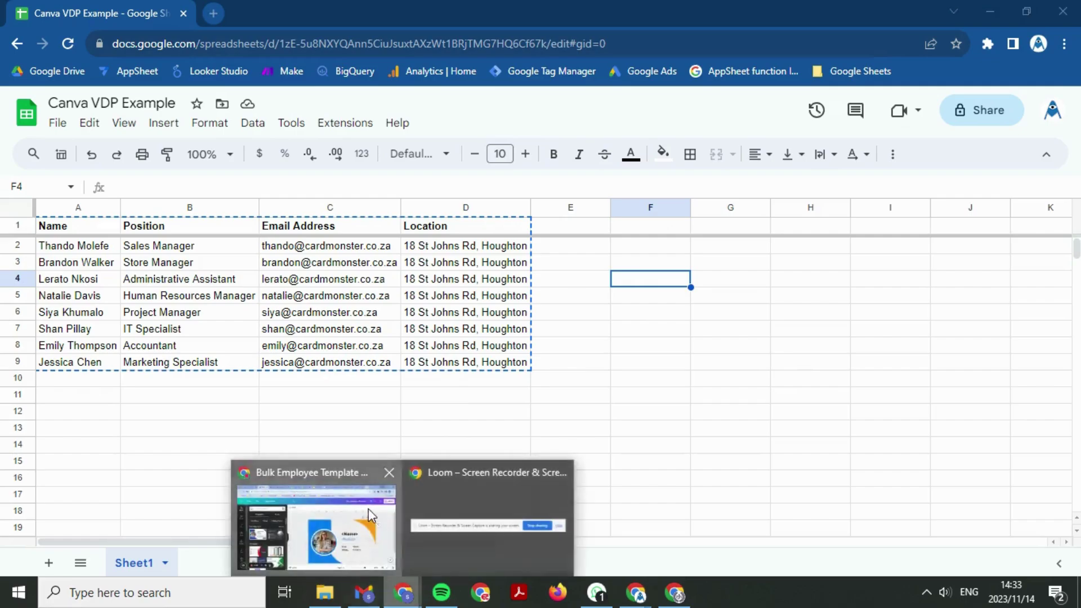
{"action": "left_click", "coordinate": [368, 508]}
{"action": "scroll", "coordinate": [37, 406], "scroll_direction": "down", "scroll_amount": 3}
{"action": "scroll", "coordinate": [37, 444], "scroll_direction": "down", "scroll_amount": 1}
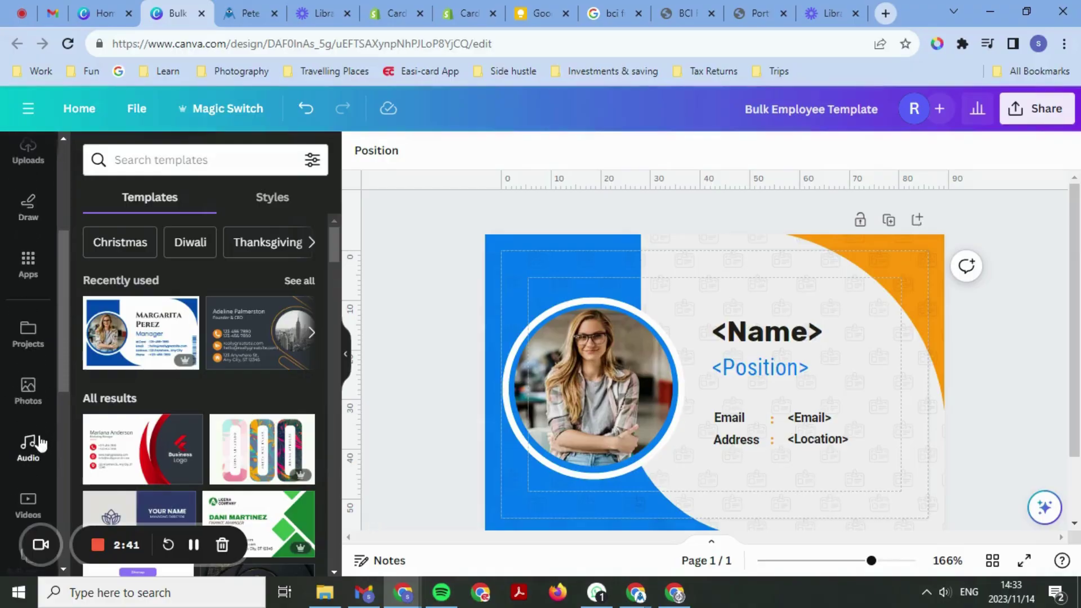
{"action": "left_click", "coordinate": [29, 262]}
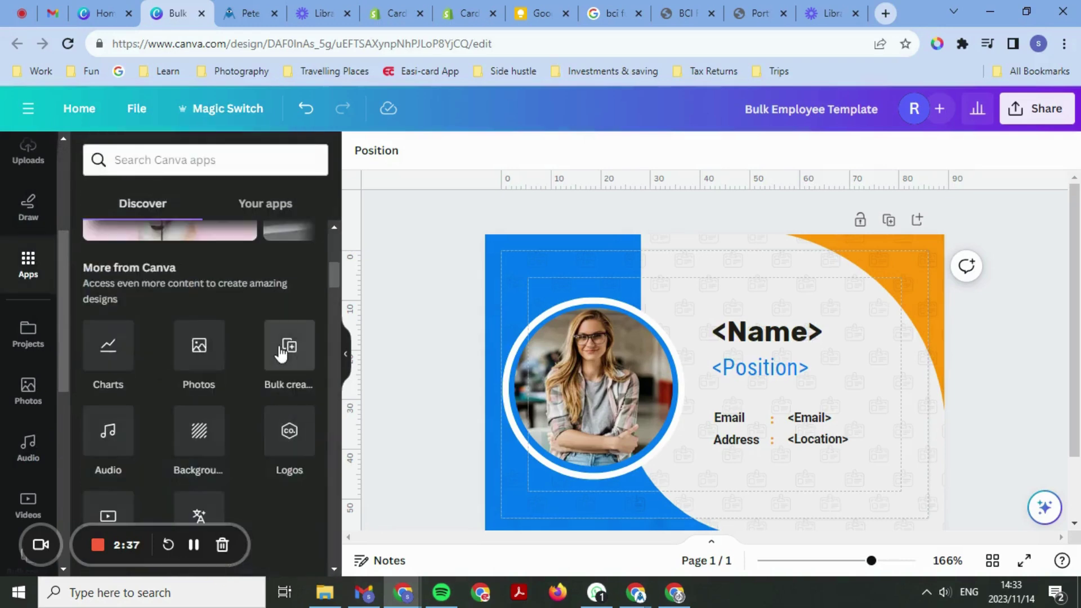
{"action": "left_click", "coordinate": [281, 354]}
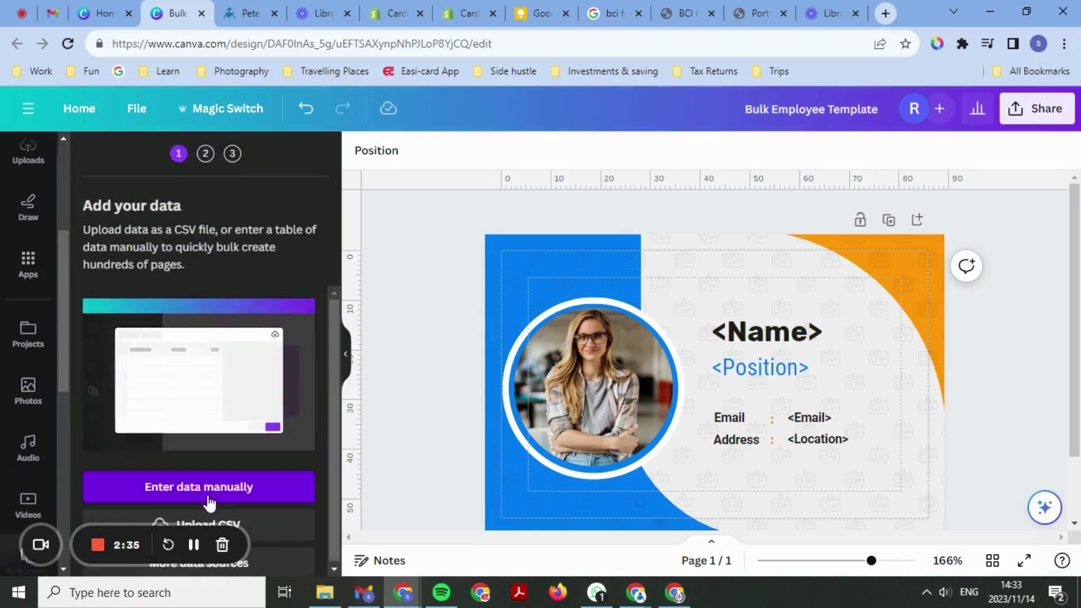
{"action": "left_click", "coordinate": [270, 488]}
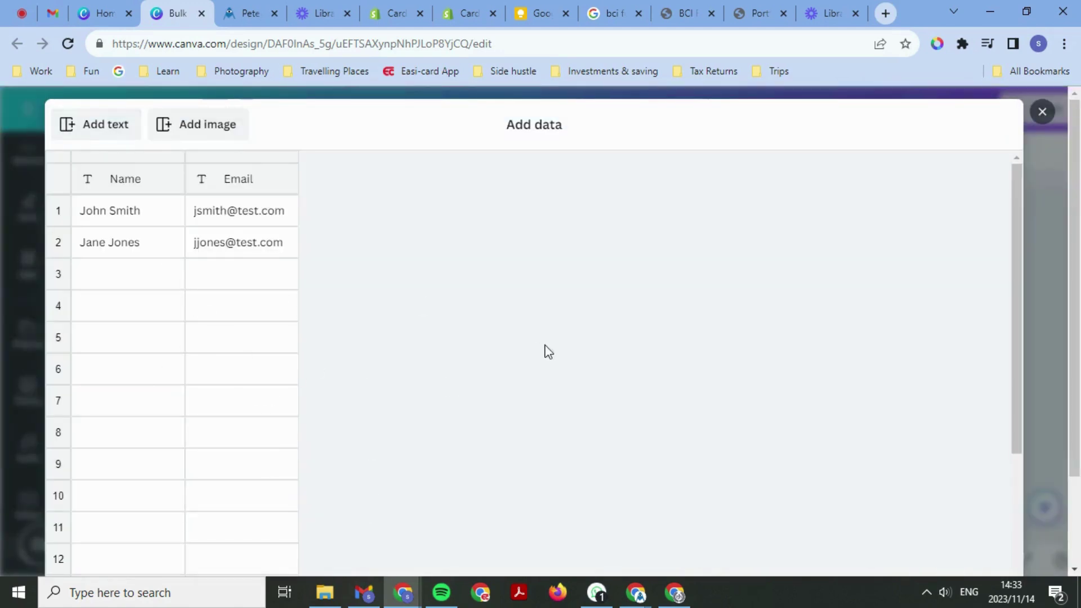
- Clear the sample rows from the data table, leaving its first header cell selected
{"action": "key", "text": "ctrl+minus"}
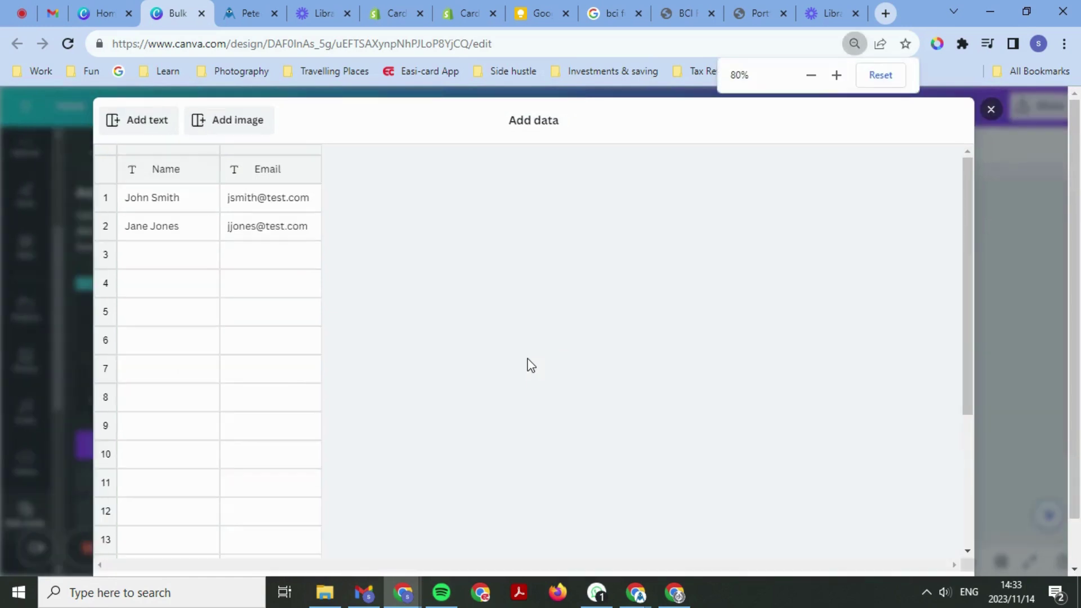
{"action": "key", "text": "ctrl+minus"}
{"action": "key", "text": "ctrl+minus"}
{"action": "left_click", "coordinate": [234, 537]}
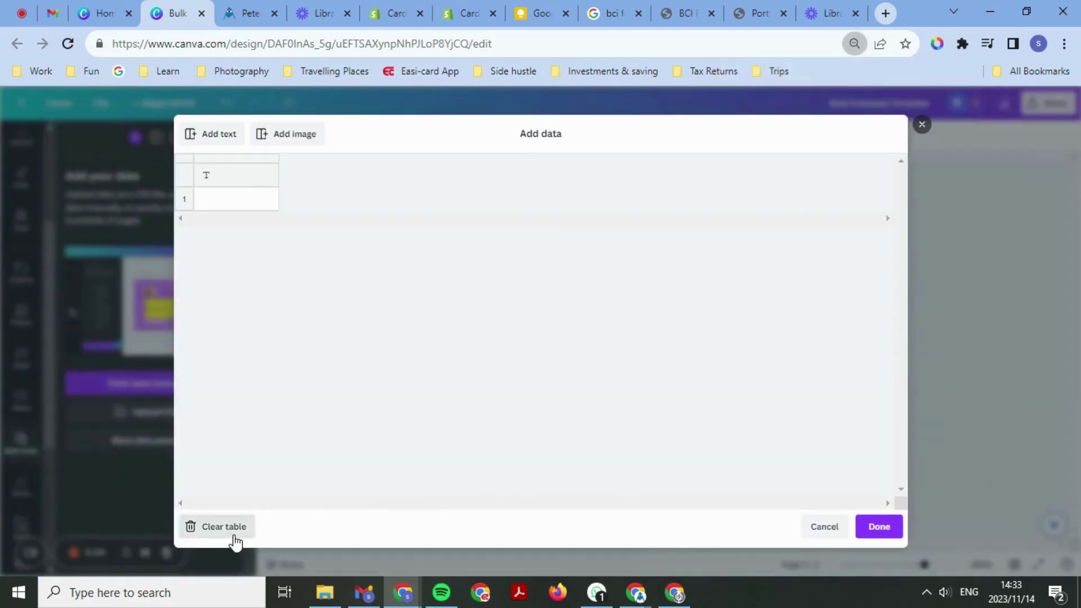
{"action": "key", "text": "ctrl+plus"}
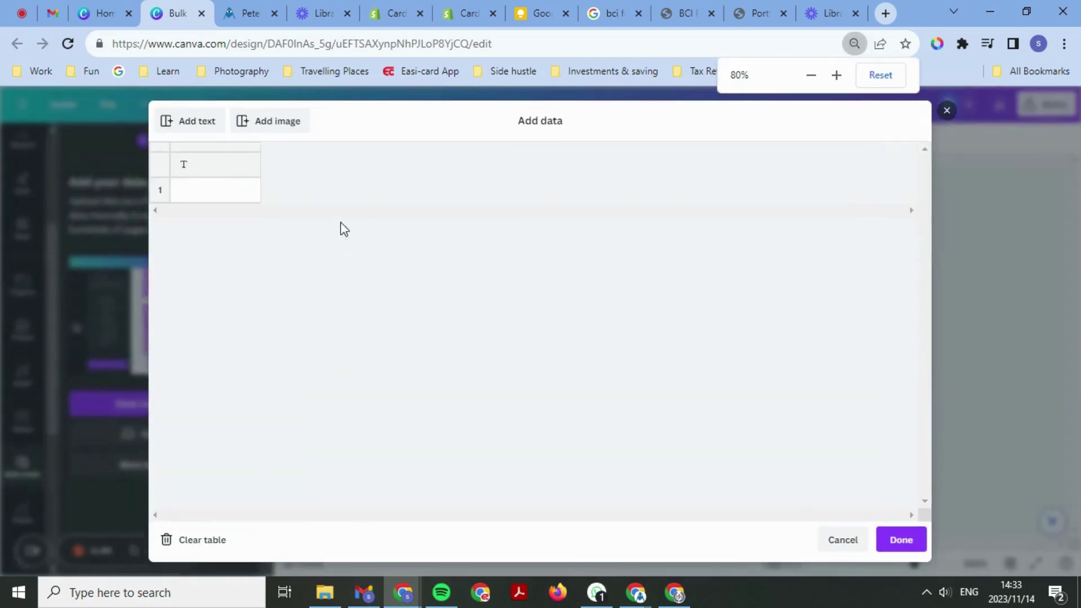
{"action": "left_click", "coordinate": [230, 160]}
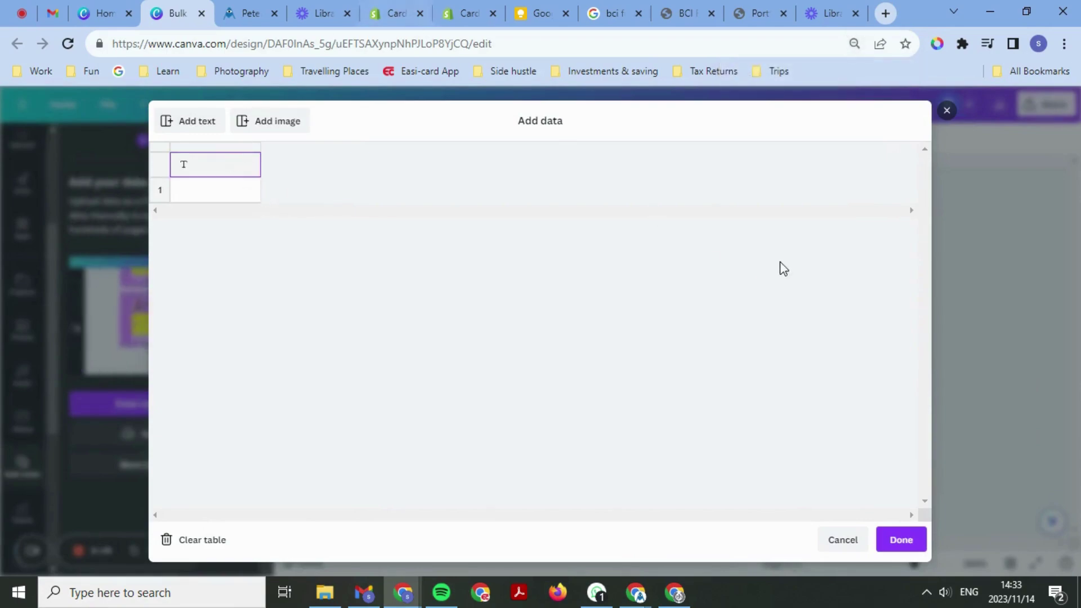
- Select and copy the employee data A1:D9 in the spreadsheet, then return to Canva
{"action": "left_click", "coordinate": [990, 12]}
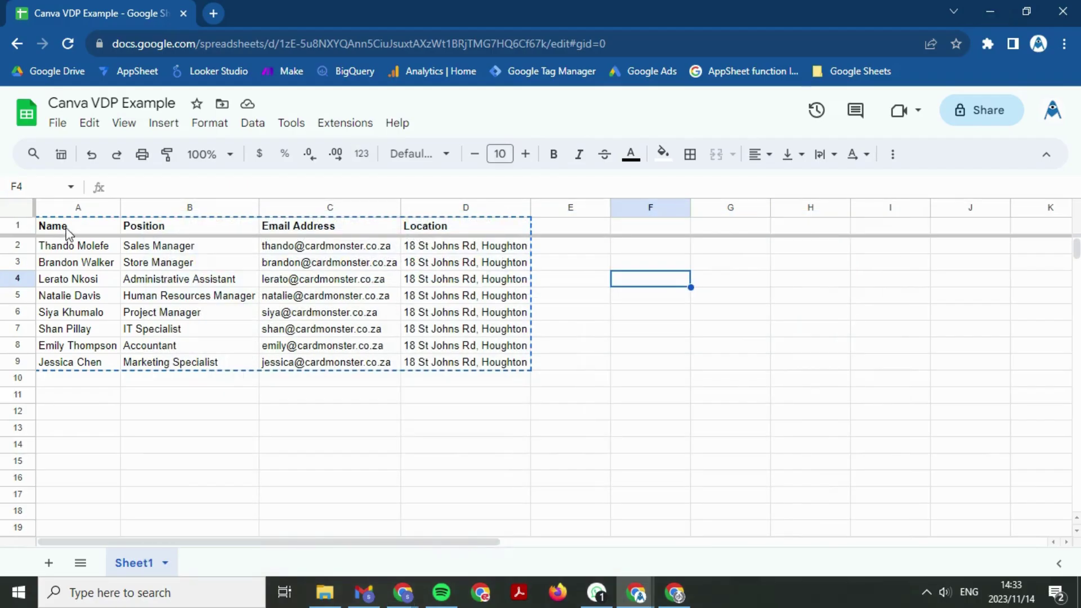
{"action": "left_click_drag", "start_coordinate": [66, 231], "coordinate": [516, 363]}
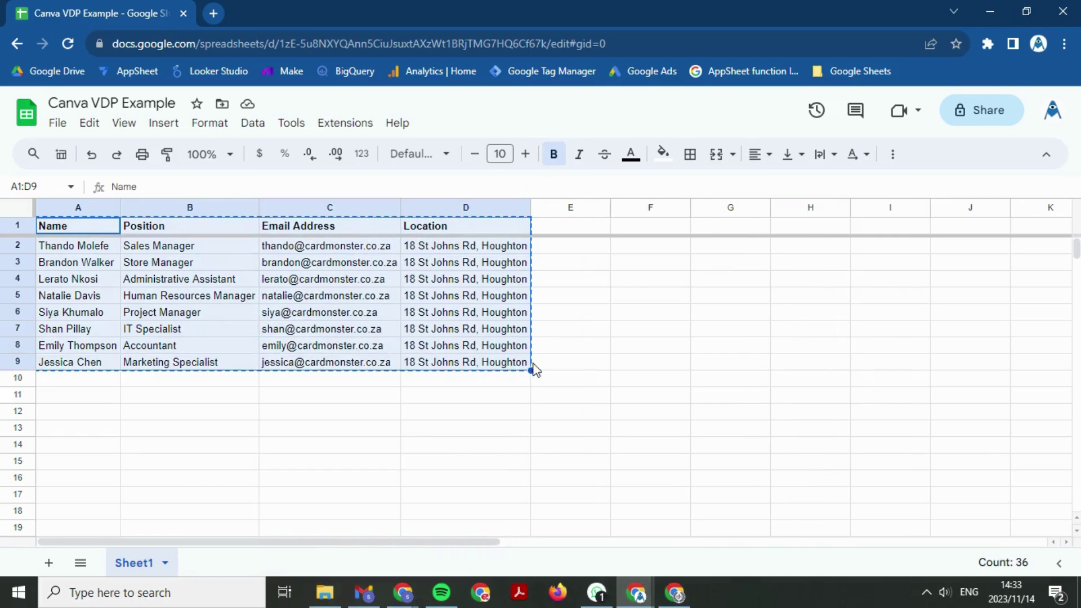
{"action": "left_click", "coordinate": [364, 592]}
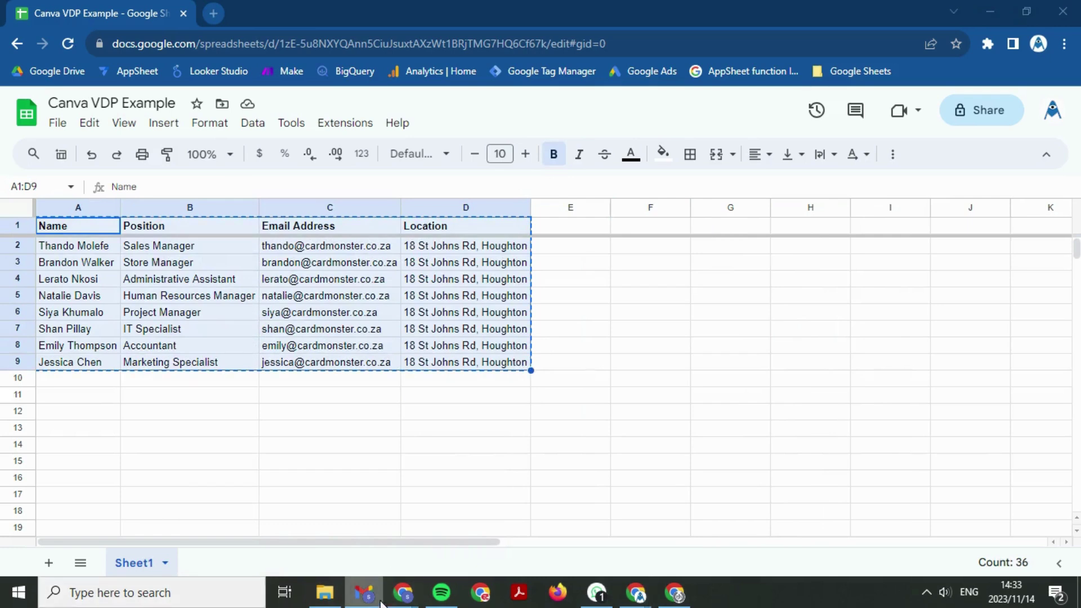
- Paste the copied rows into the first header cell, filling Name, Position, Email Address and Location
{"action": "mouse_move", "coordinate": [398, 598]}
{"action": "left_click", "coordinate": [345, 524]}
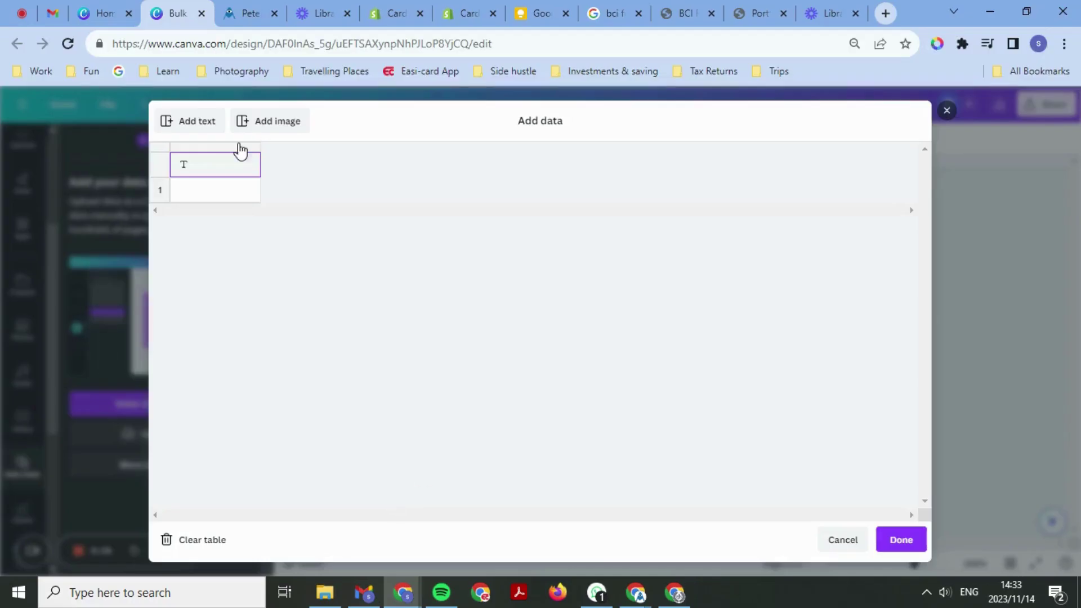
{"action": "left_click", "coordinate": [227, 171]}
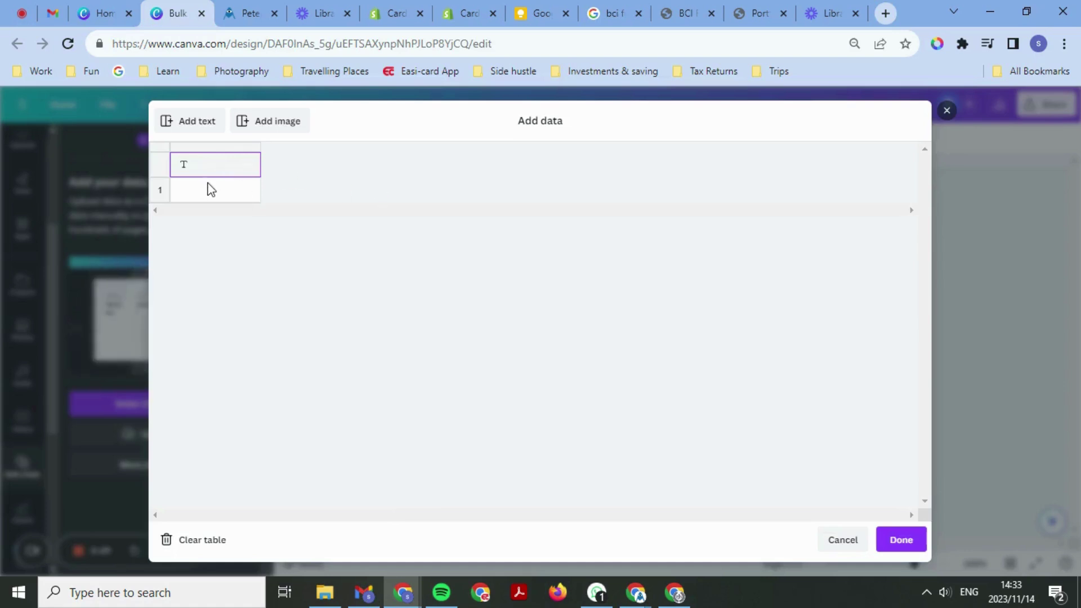
{"action": "key", "text": "ctrl+v"}
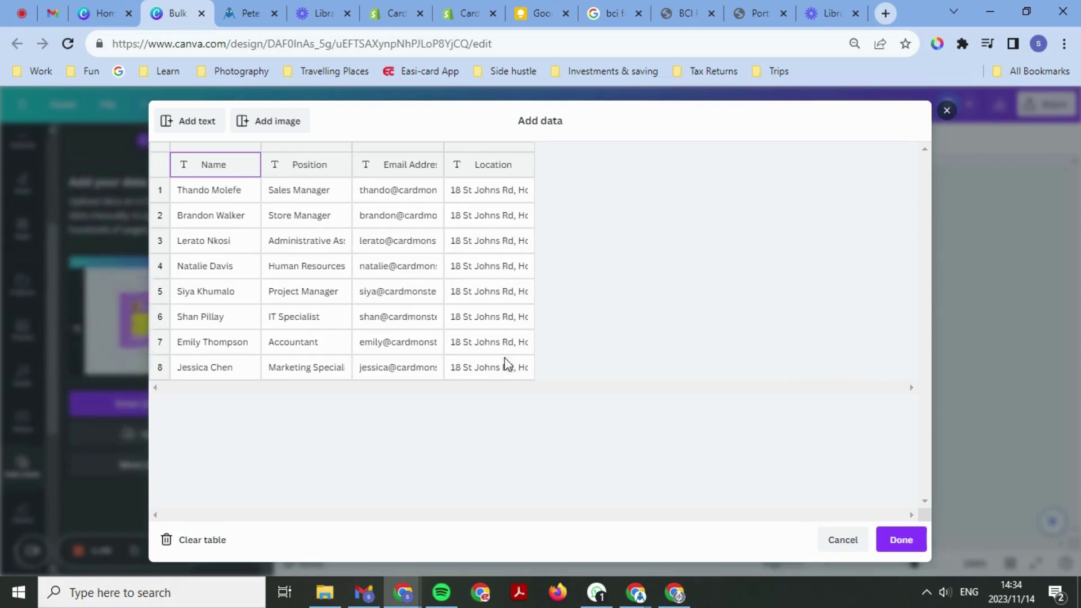
- Add an Image column and give row 1 a Card Monster photo
{"action": "left_click", "coordinate": [262, 121]}
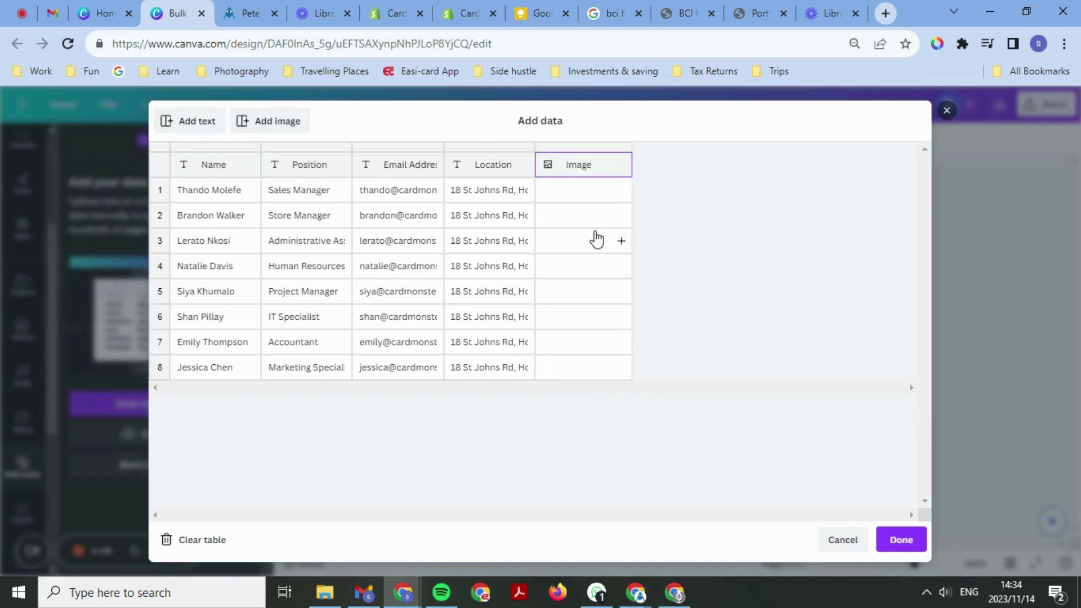
{"action": "left_click", "coordinate": [580, 196]}
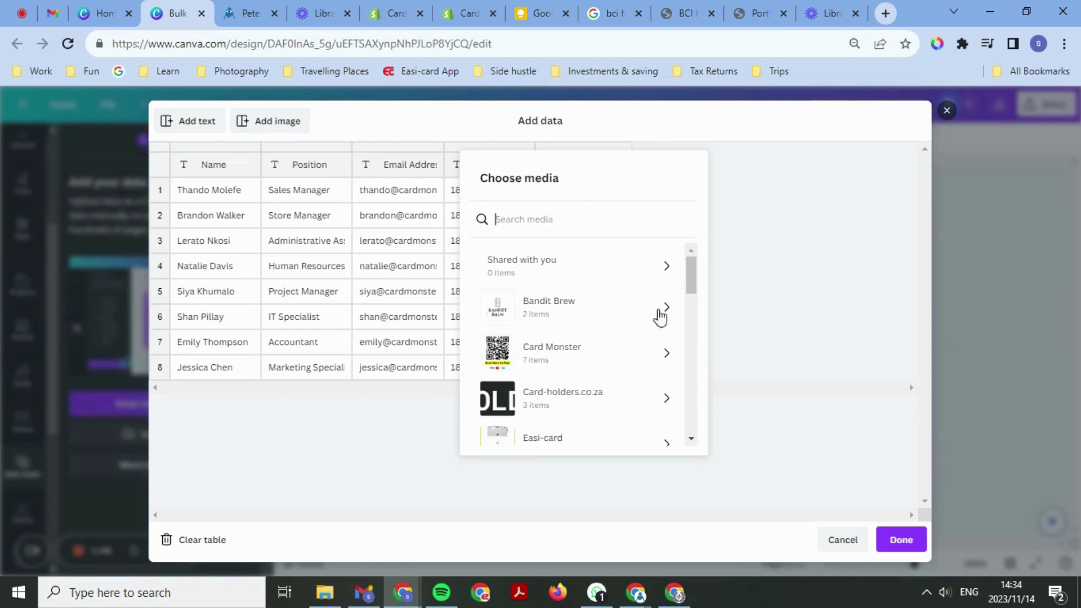
{"action": "left_click", "coordinate": [566, 365]}
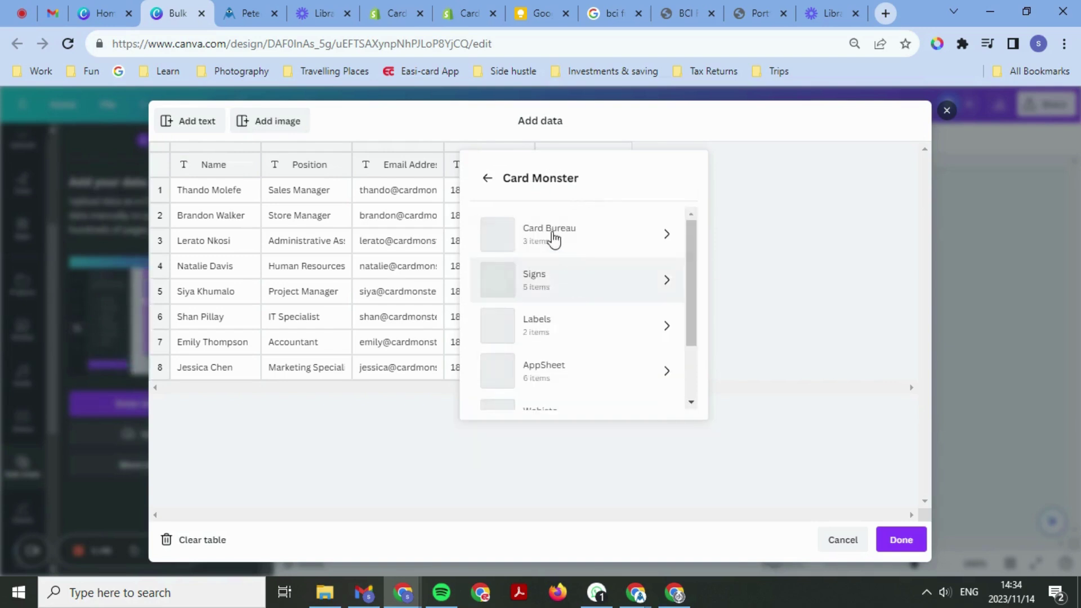
{"action": "scroll", "coordinate": [586, 366], "scroll_direction": "down", "scroll_amount": 2}
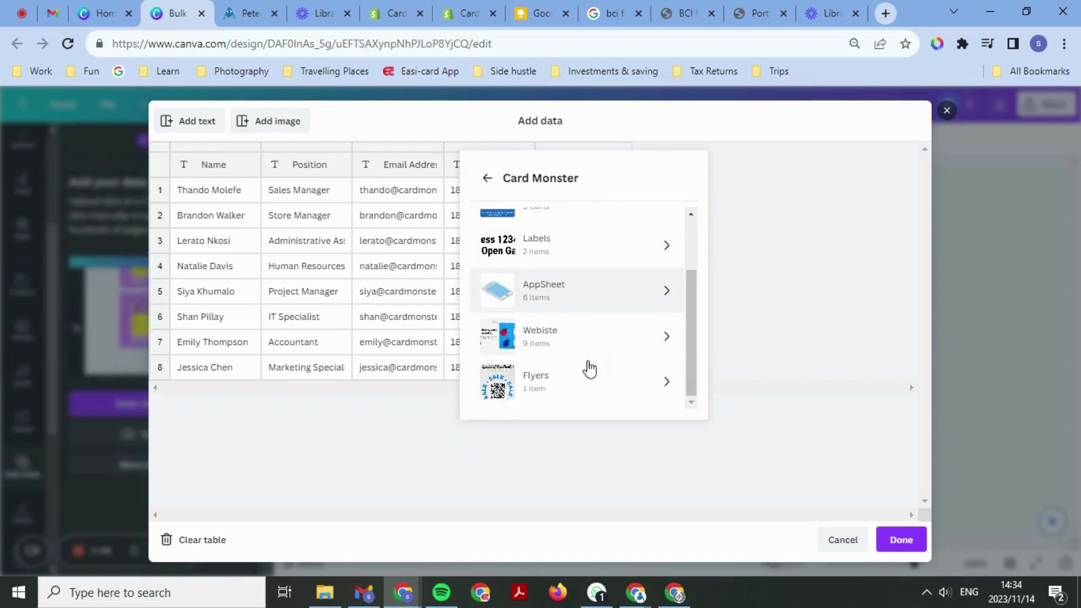
{"action": "scroll", "coordinate": [586, 367], "scroll_direction": "up", "scroll_amount": 2}
{"action": "left_click", "coordinate": [488, 178]}
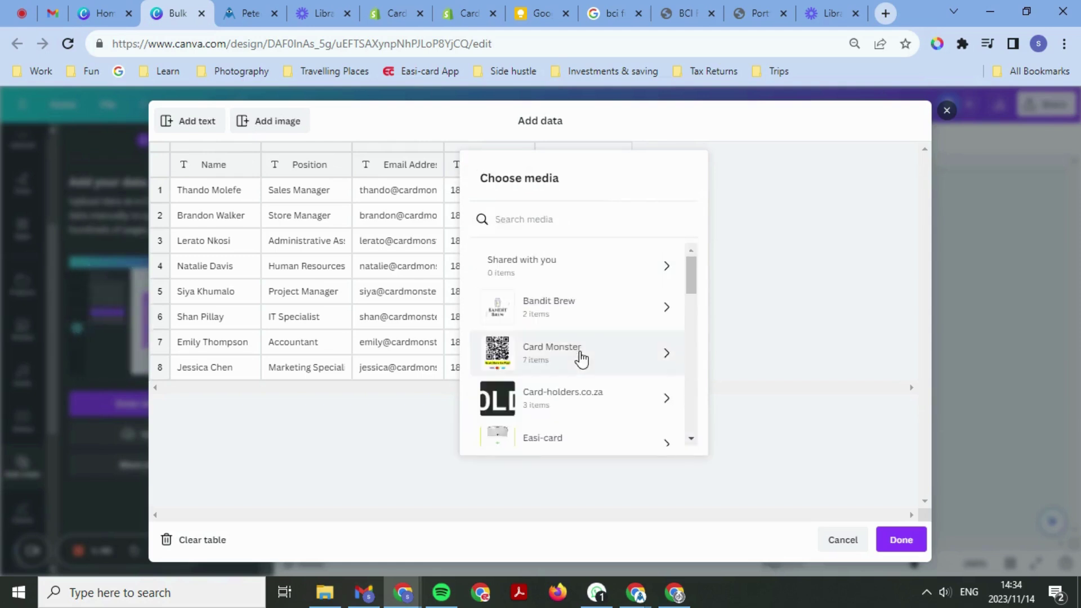
{"action": "scroll", "coordinate": [580, 357], "scroll_direction": "down", "scroll_amount": 10}
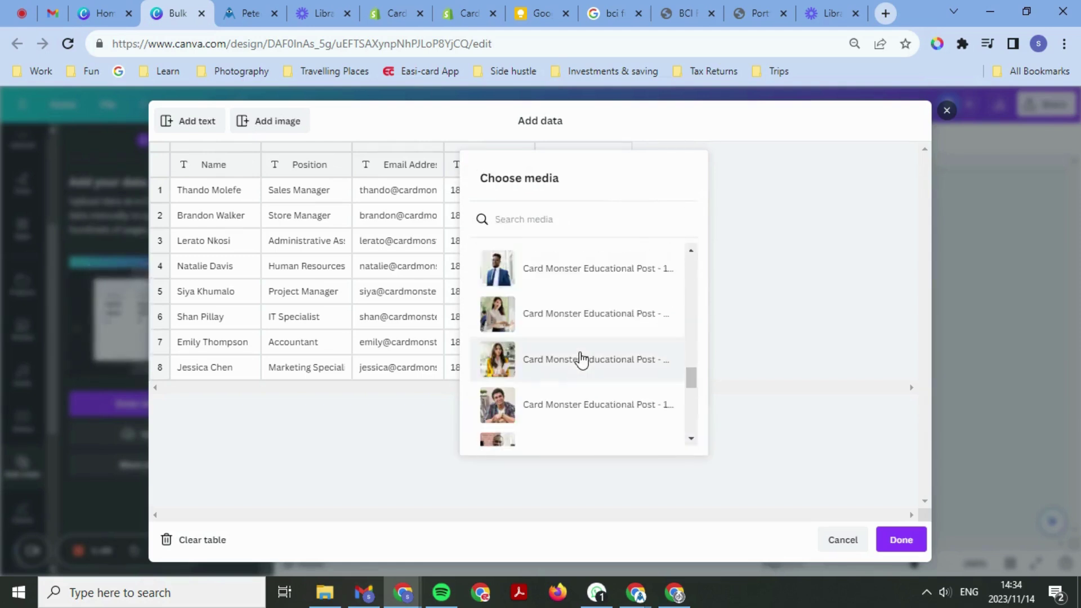
{"action": "scroll", "coordinate": [581, 360], "scroll_direction": "up", "scroll_amount": 3}
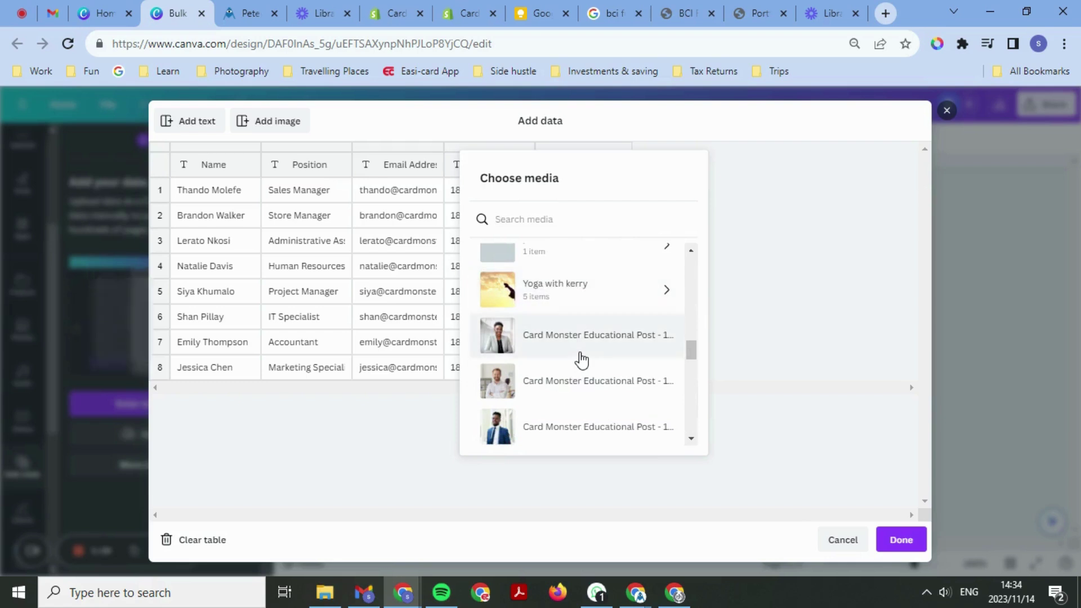
{"action": "left_click", "coordinate": [575, 426]}
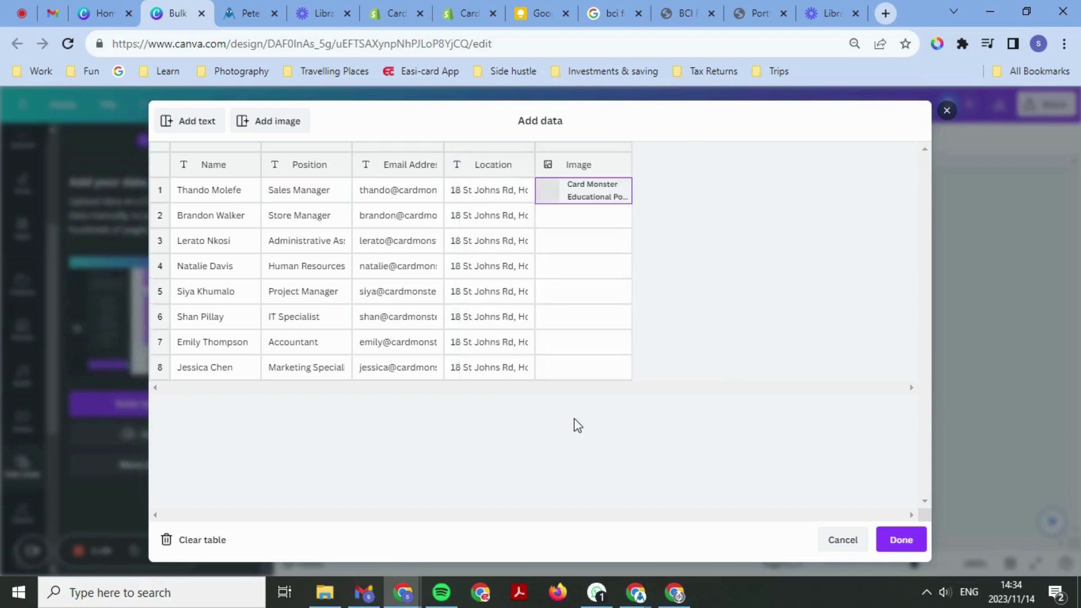
- Assign Card Monster photos to the remaining rows, including a man in a white shirt for row 2
{"action": "left_click", "coordinate": [611, 217]}
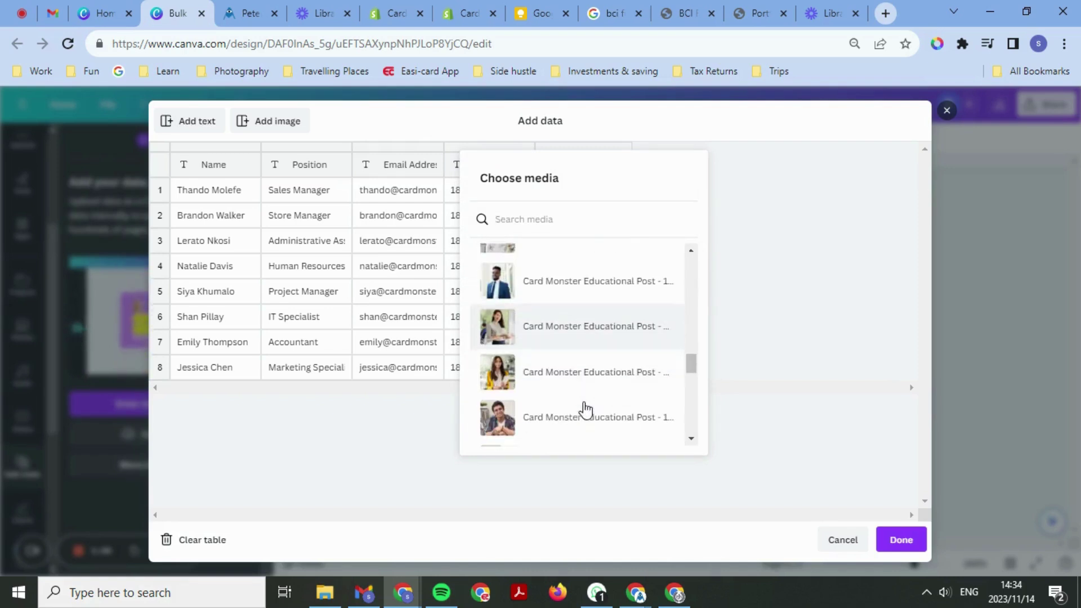
{"action": "left_click", "coordinate": [578, 320]}
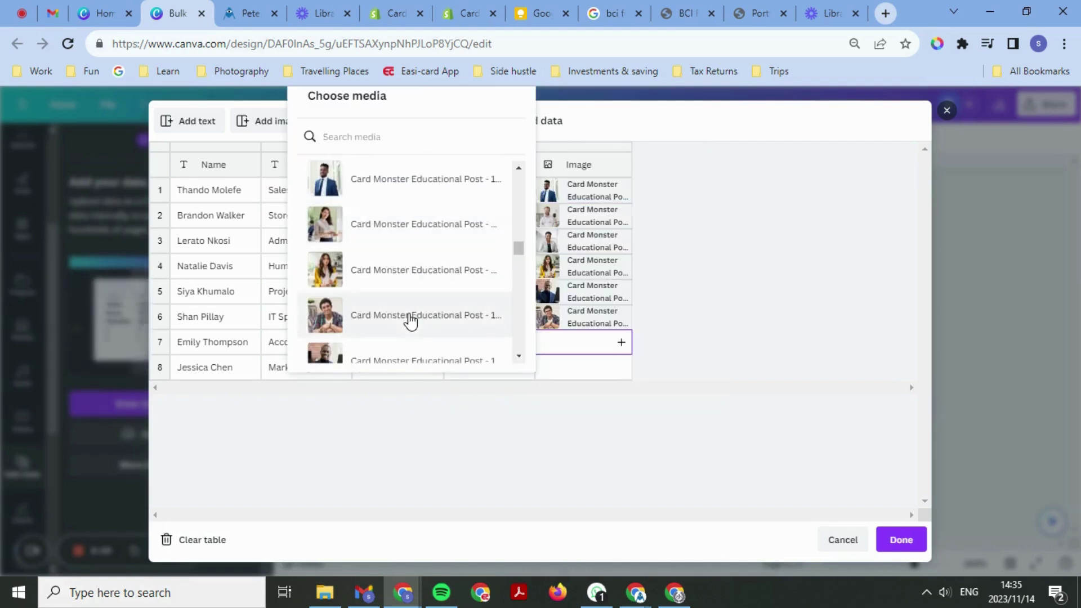
{"action": "scroll", "coordinate": [410, 319], "scroll_direction": "down", "scroll_amount": 2}
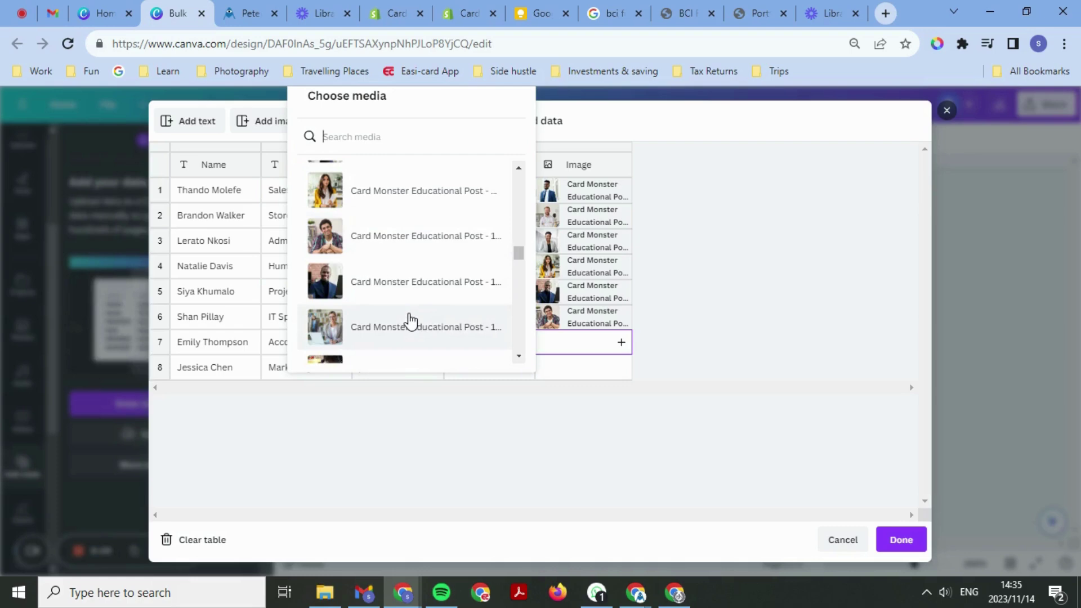
{"action": "left_click", "coordinate": [410, 321]}
{"action": "left_click", "coordinate": [557, 369]}
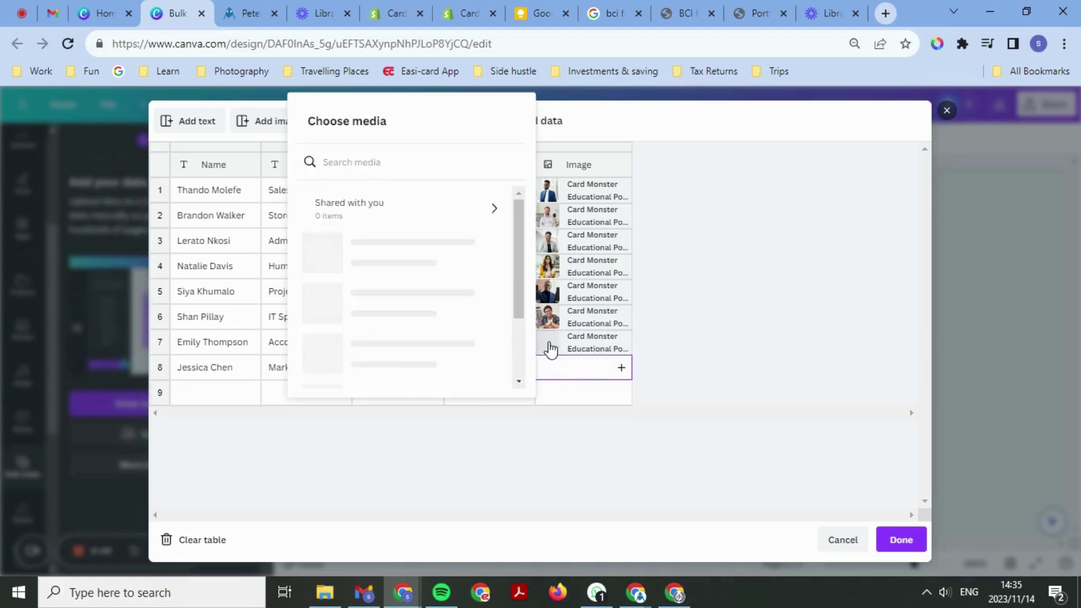
{"action": "scroll", "coordinate": [397, 312], "scroll_direction": "down", "scroll_amount": 10}
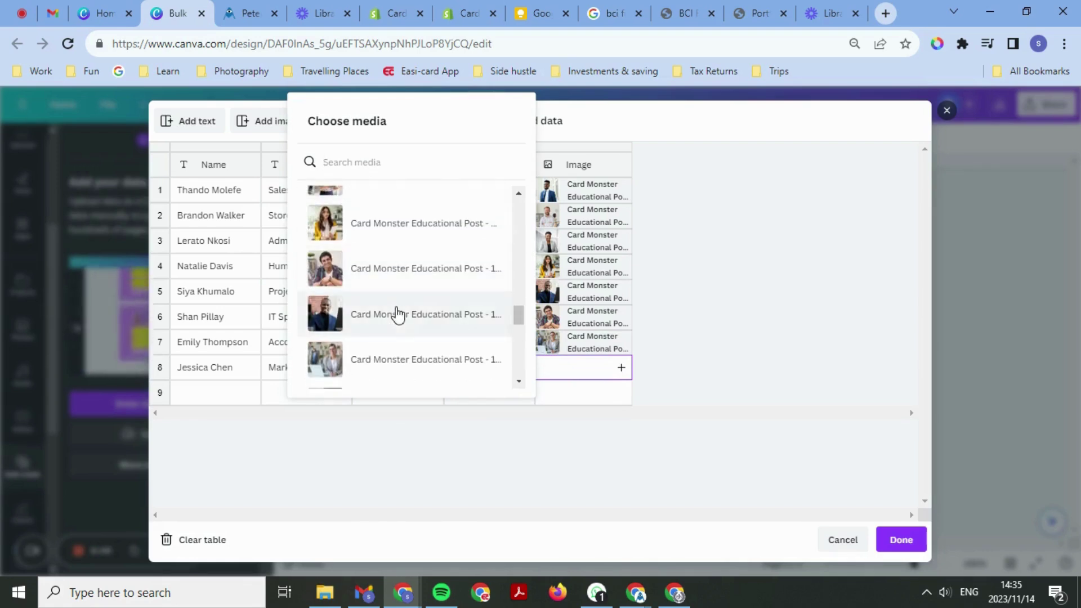
{"action": "scroll", "coordinate": [400, 287], "scroll_direction": "up", "scroll_amount": 2}
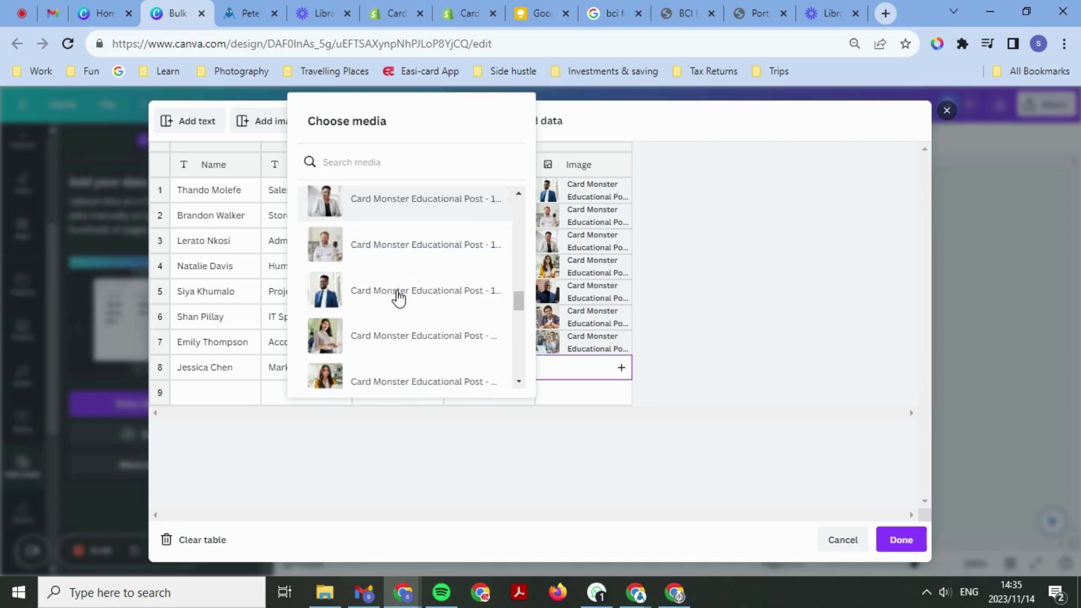
{"action": "left_click", "coordinate": [391, 275]}
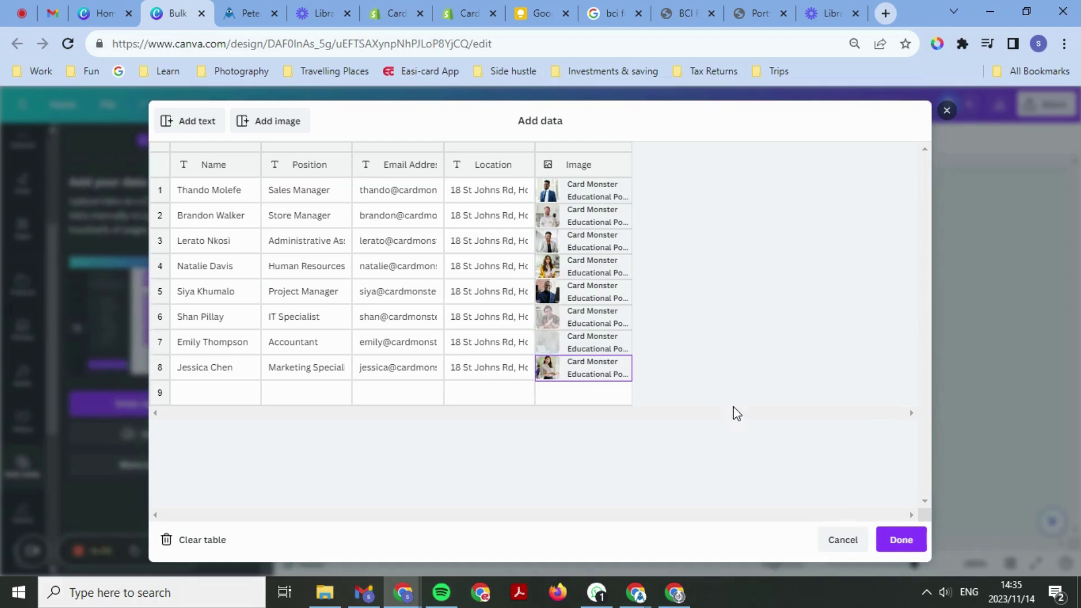
- Finish the data table and connect the card photo to the Image field
{"action": "left_click", "coordinate": [901, 540]}
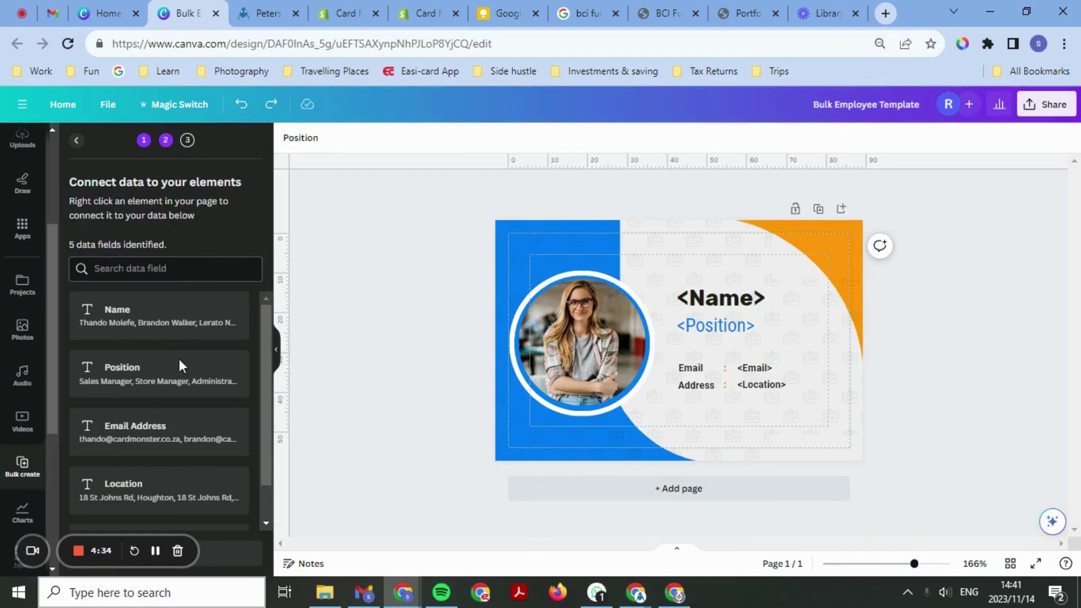
{"action": "right_click", "coordinate": [588, 379]}
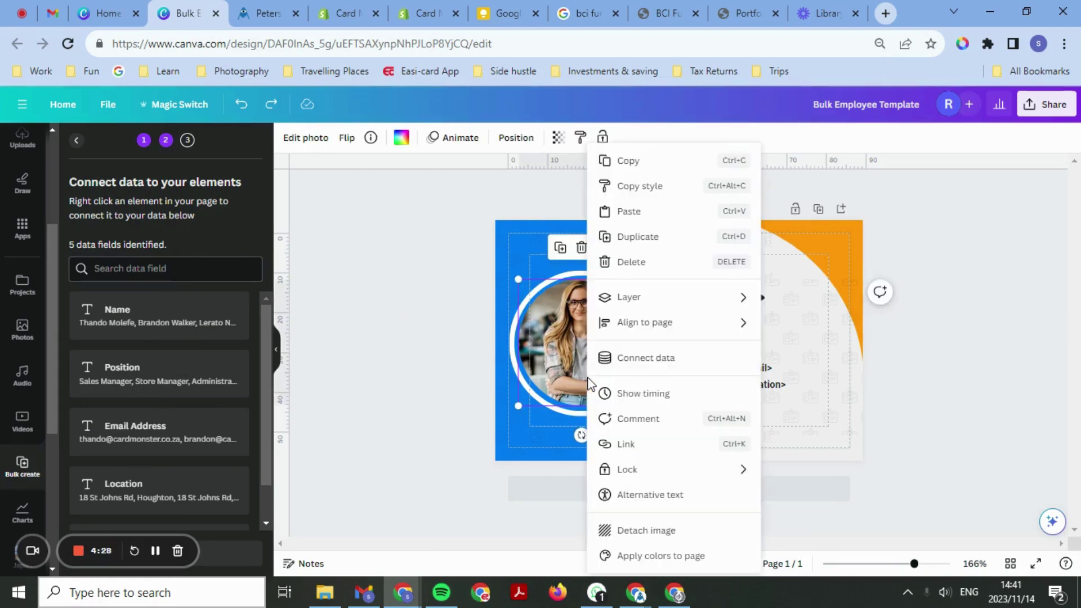
{"action": "left_click", "coordinate": [628, 357]}
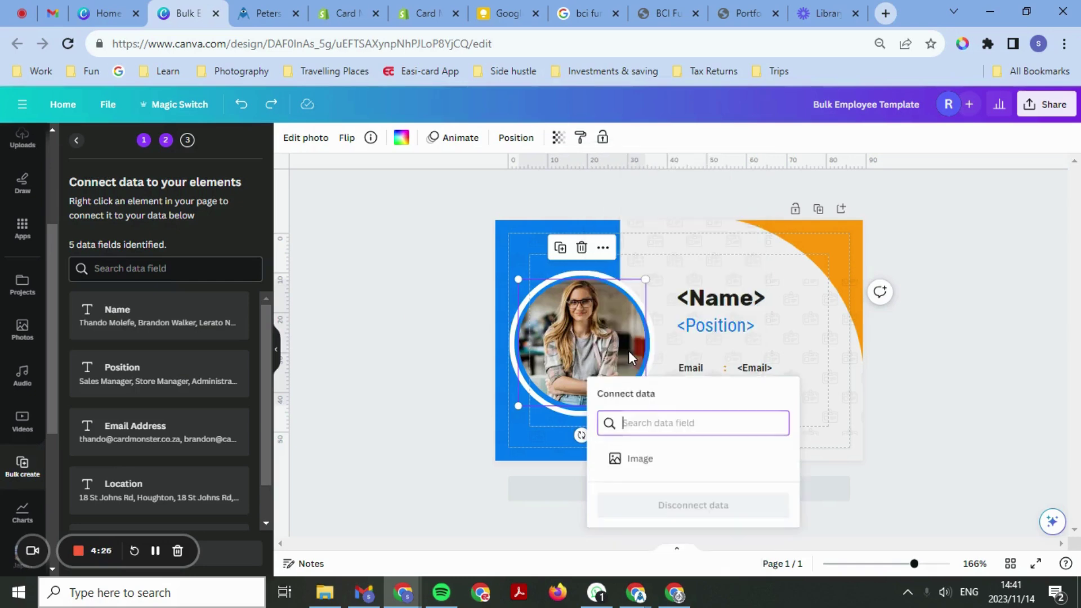
{"action": "left_click", "coordinate": [655, 460]}
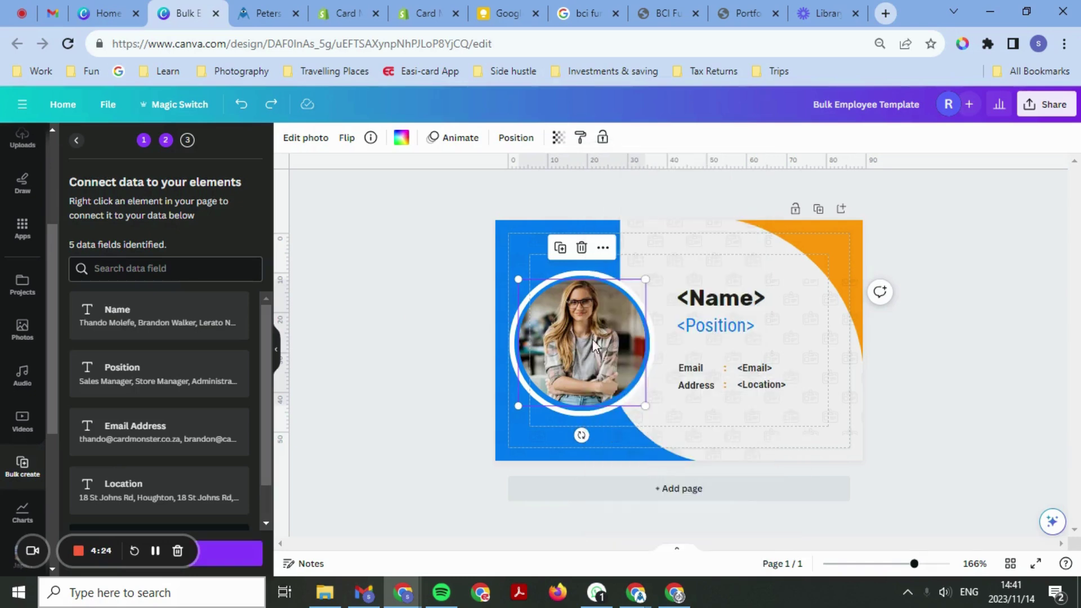
- Connect the name and position texts to the Name and Position fields, trimming both boxes
{"action": "left_click", "coordinate": [738, 306]}
{"action": "right_click", "coordinate": [738, 306]}
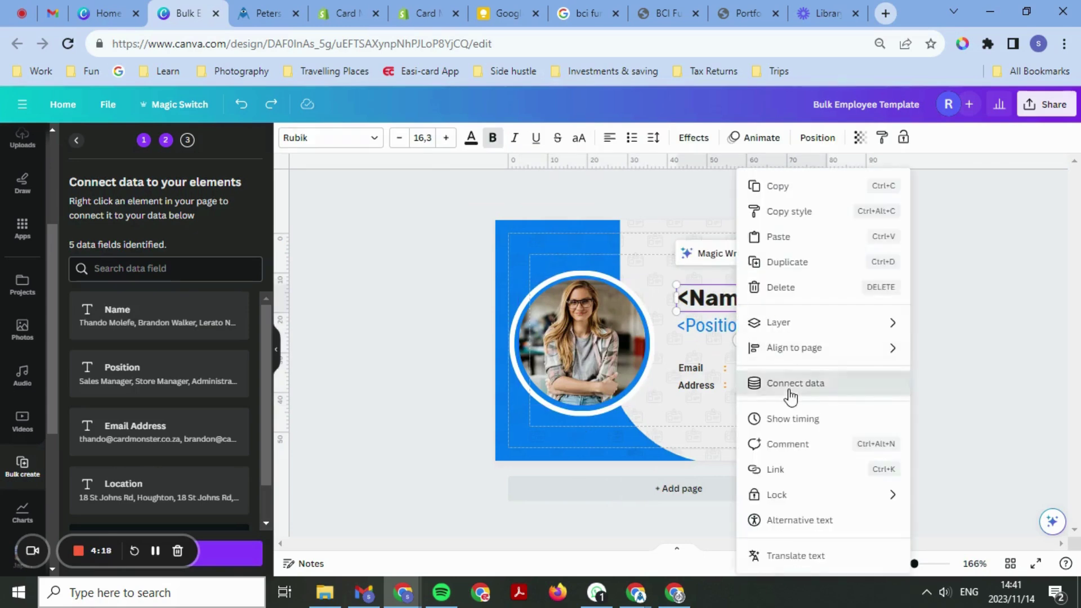
{"action": "left_click", "coordinate": [760, 385]}
{"action": "left_click", "coordinate": [804, 389]}
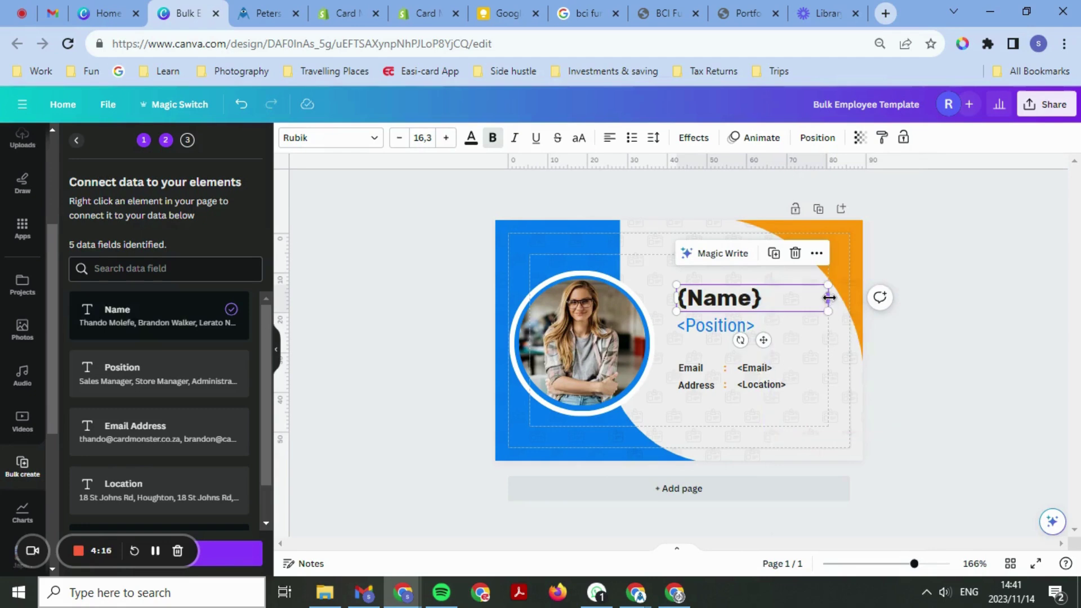
{"action": "mouse_move", "coordinate": [839, 297]}
{"action": "left_mouse_down"}
{"action": "mouse_move", "coordinate": [855, 300]}
{"action": "mouse_move", "coordinate": [825, 309]}
{"action": "mouse_move", "coordinate": [854, 297]}
{"action": "left_mouse_up"}
{"action": "left_click", "coordinate": [760, 329]}
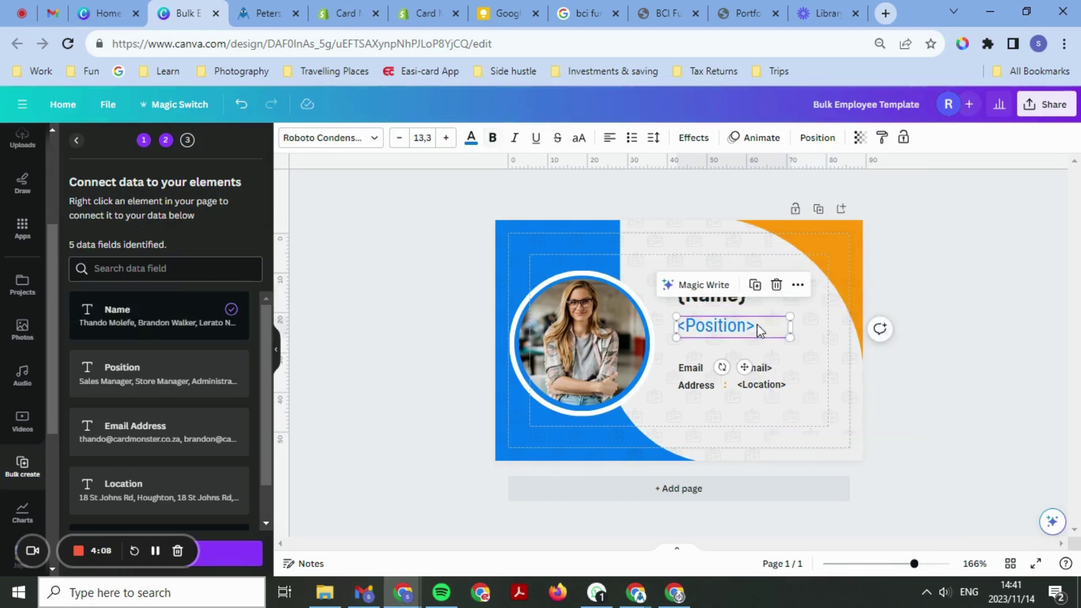
{"action": "right_click", "coordinate": [758, 332]}
{"action": "left_click", "coordinate": [827, 381]}
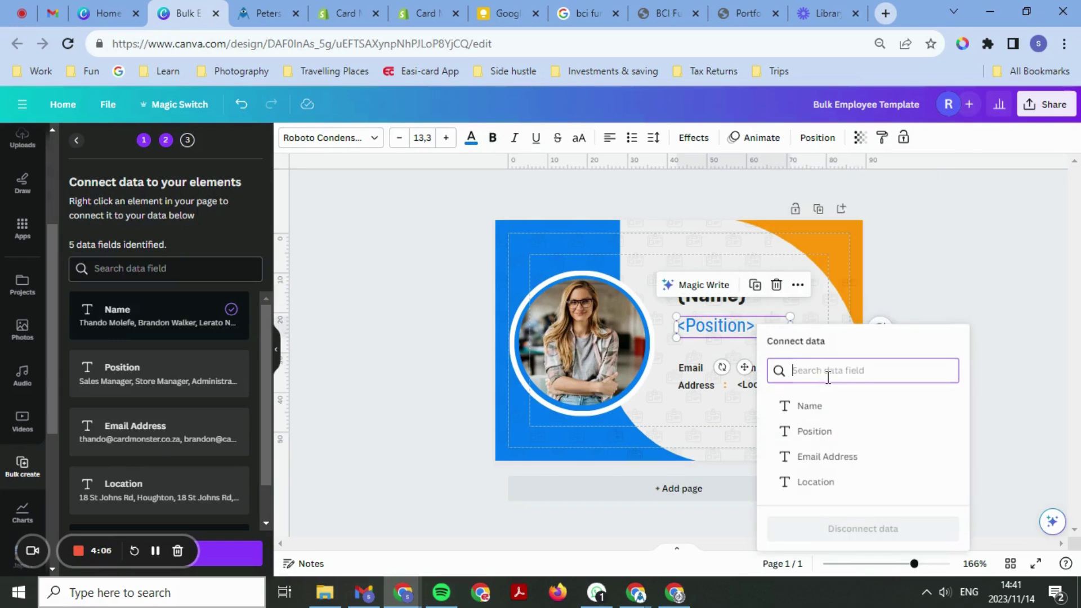
{"action": "left_click", "coordinate": [816, 432]}
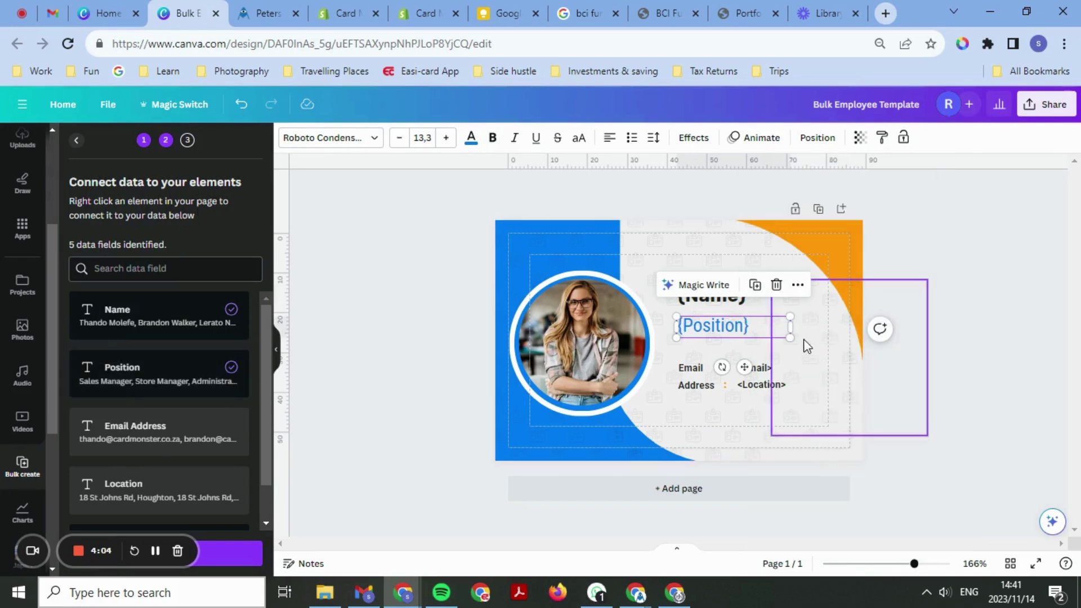
{"action": "left_click_drag", "start_coordinate": [790, 337], "coordinate": [850, 325]}
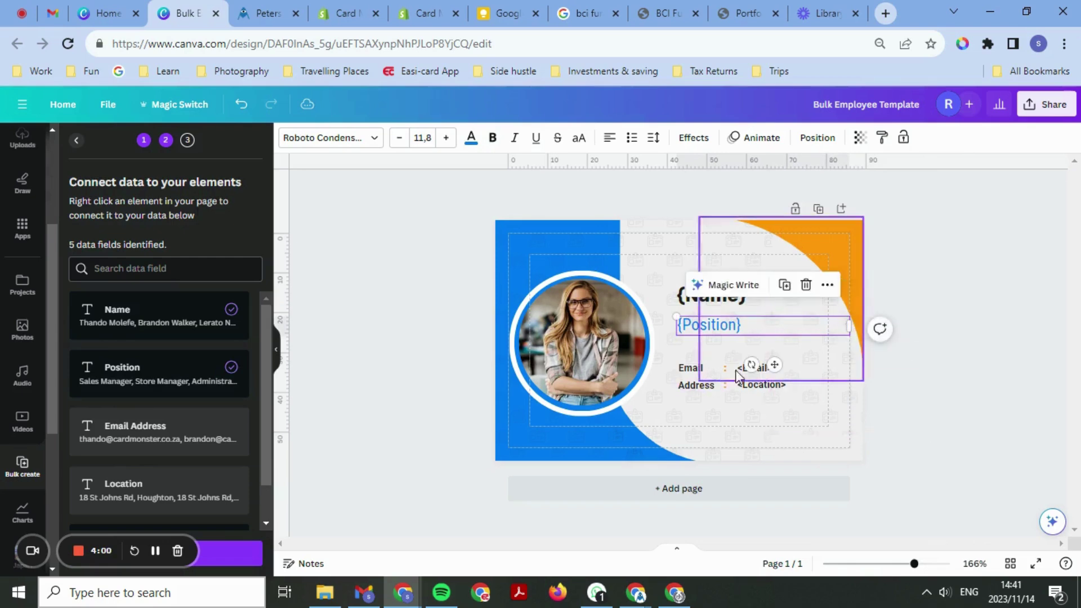
- Connect the email and location texts to the Email Address and Location fields
{"action": "left_click", "coordinate": [757, 368]}
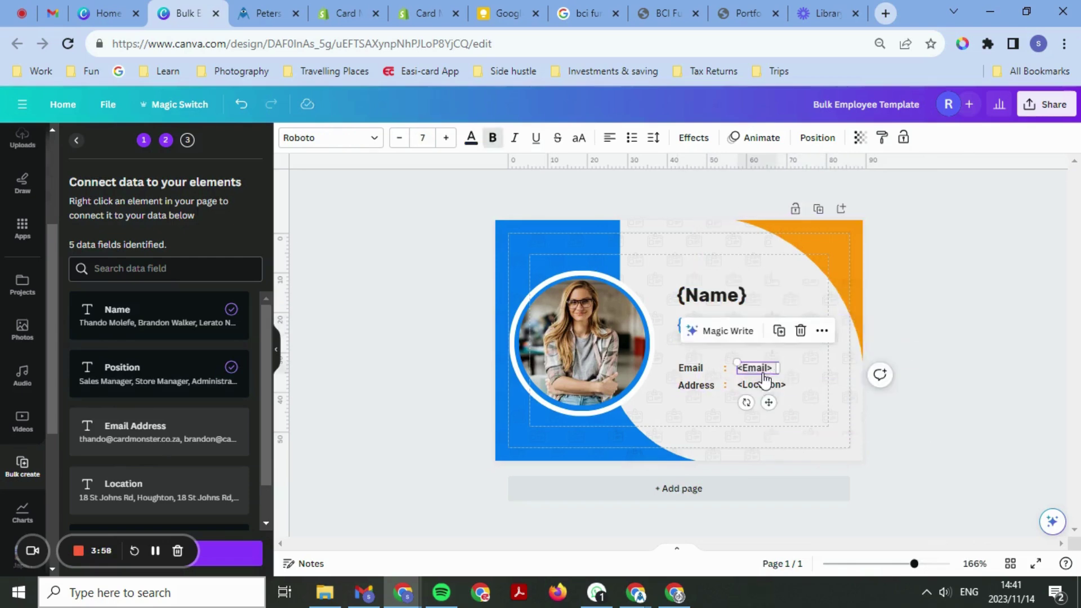
{"action": "right_click", "coordinate": [764, 381]}
{"action": "left_click", "coordinate": [796, 386]}
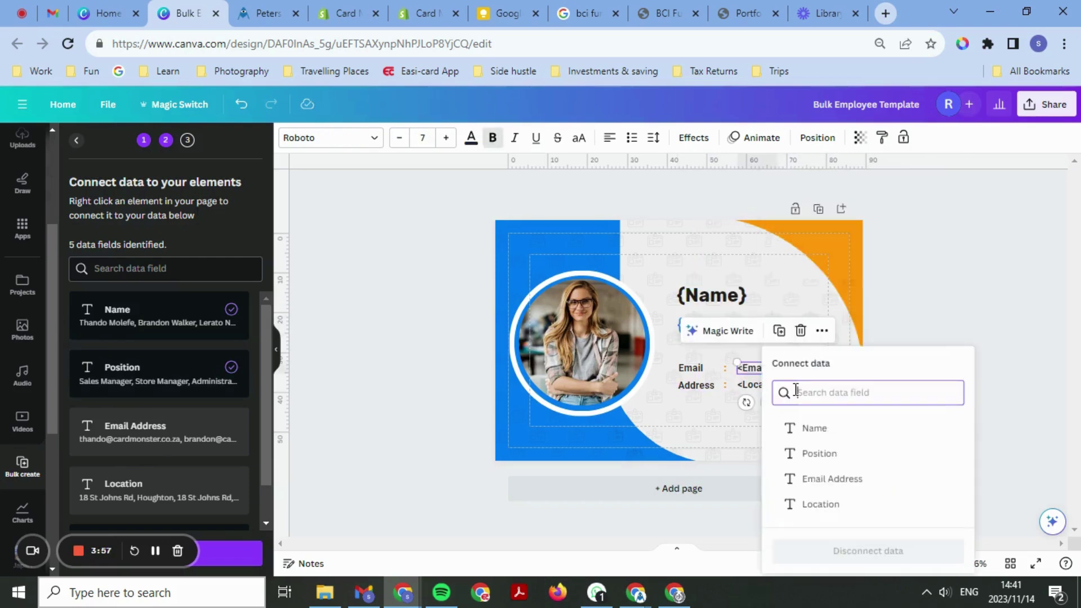
{"action": "left_click", "coordinate": [811, 479]}
{"action": "left_click_drag", "start_coordinate": [789, 371], "coordinate": [849, 366]}
{"action": "left_click", "coordinate": [821, 378]}
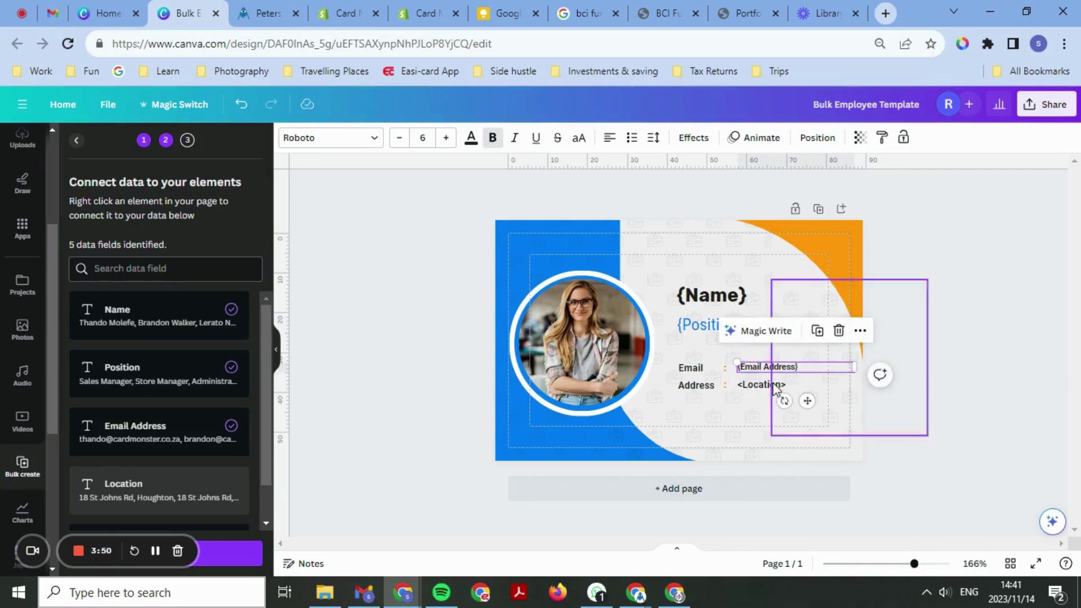
{"action": "left_click", "coordinate": [764, 388]}
{"action": "right_click", "coordinate": [766, 388]}
{"action": "left_click", "coordinate": [810, 382]}
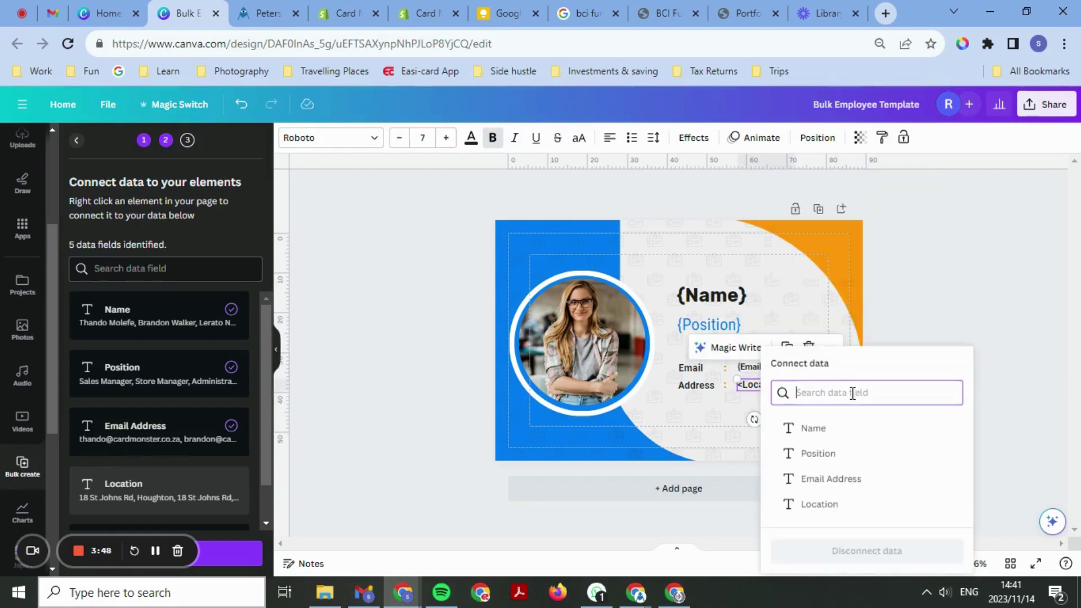
{"action": "left_click", "coordinate": [852, 510]}
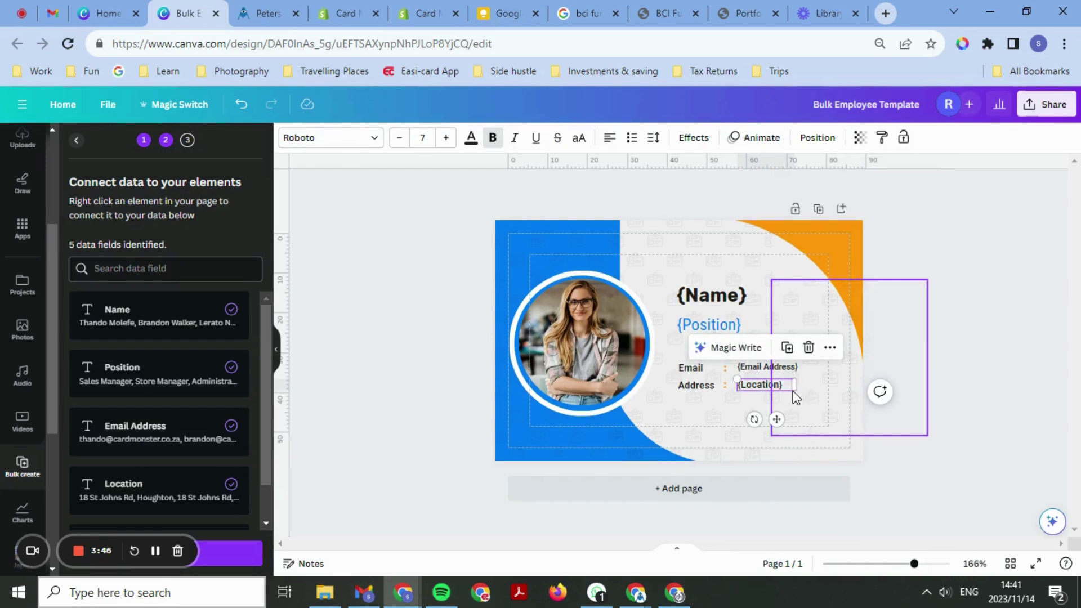
- Shrink the {Location} box and widen {Email Address} so it fits on one line
{"action": "left_click_drag", "start_coordinate": [798, 394], "coordinate": [855, 384]}
{"action": "left_click", "coordinate": [803, 372]}
{"action": "left_click", "coordinate": [789, 373]}
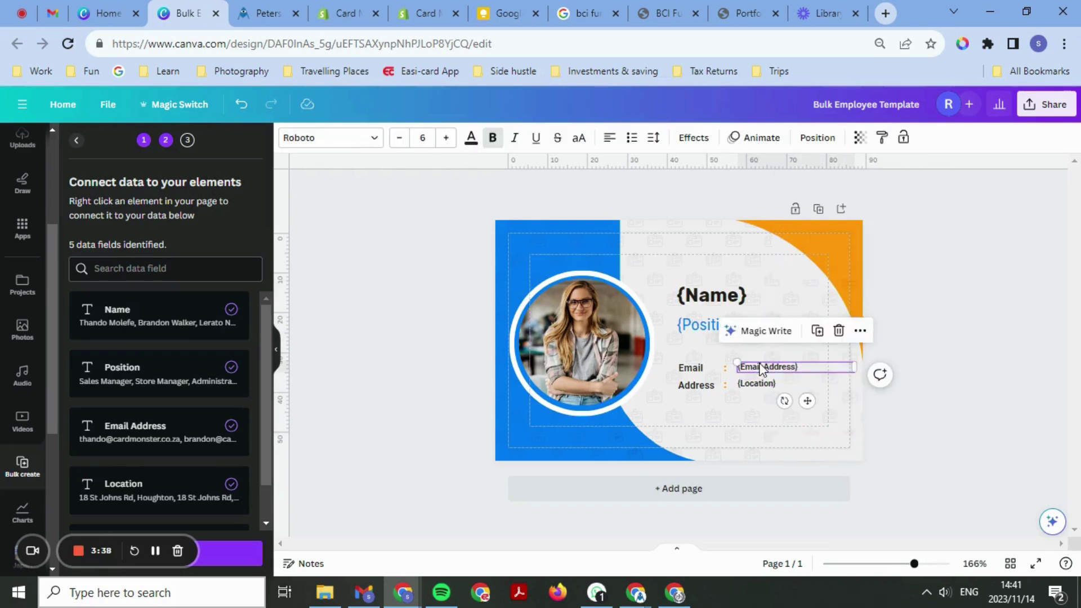
{"action": "left_click_drag", "start_coordinate": [854, 366], "coordinate": [857, 382]}
{"action": "left_click", "coordinate": [769, 384]}
{"action": "left_click", "coordinate": [827, 326]}
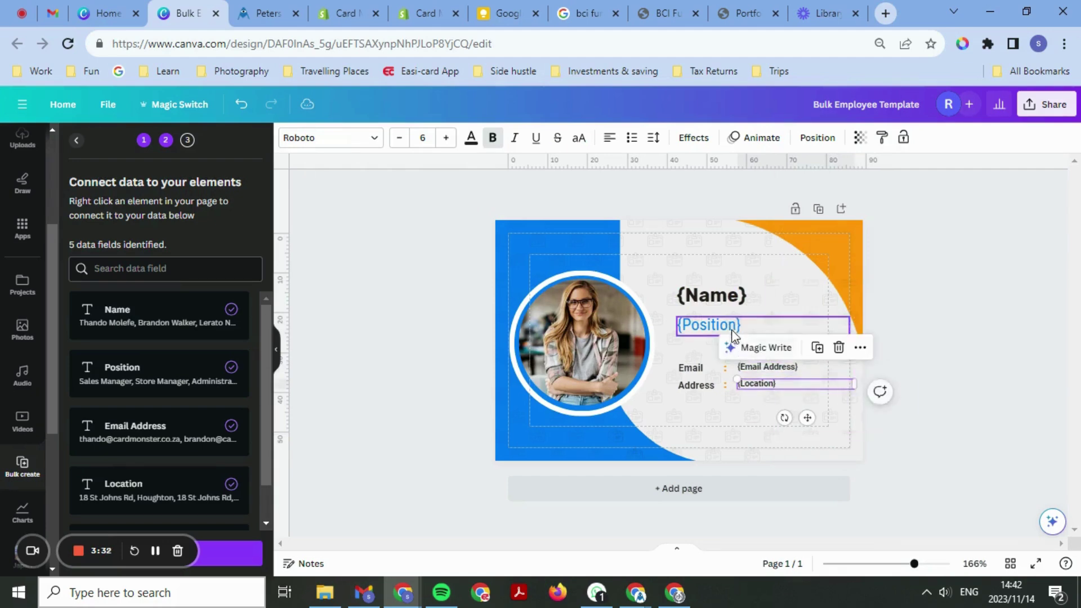
{"action": "left_click", "coordinate": [945, 401]}
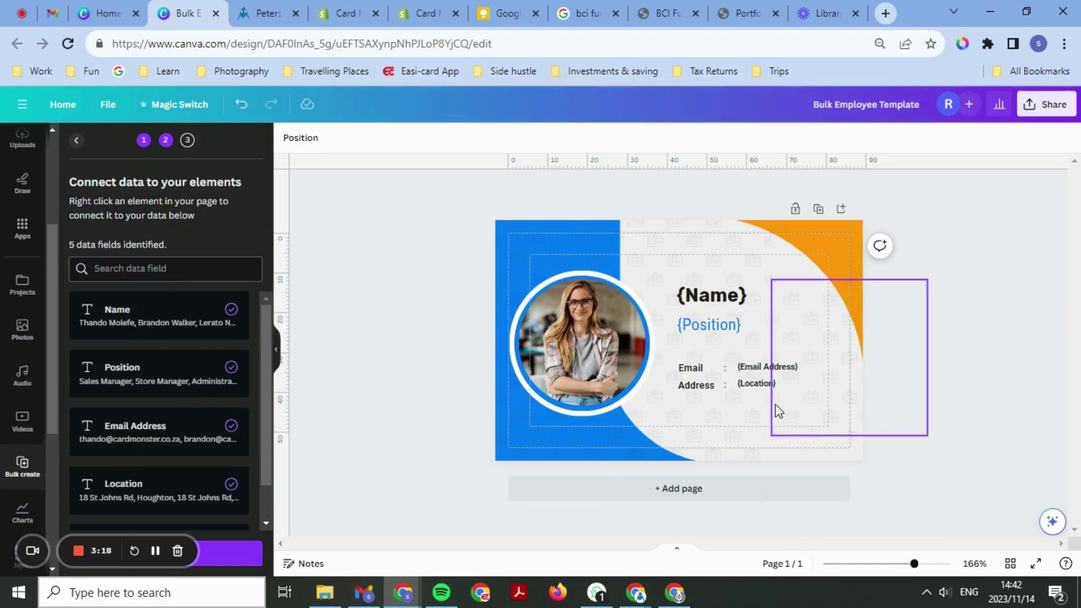
- Drag {Email Address} down slightly until it sits evenly spaced above {Location}
{"action": "left_click", "coordinate": [757, 387]}
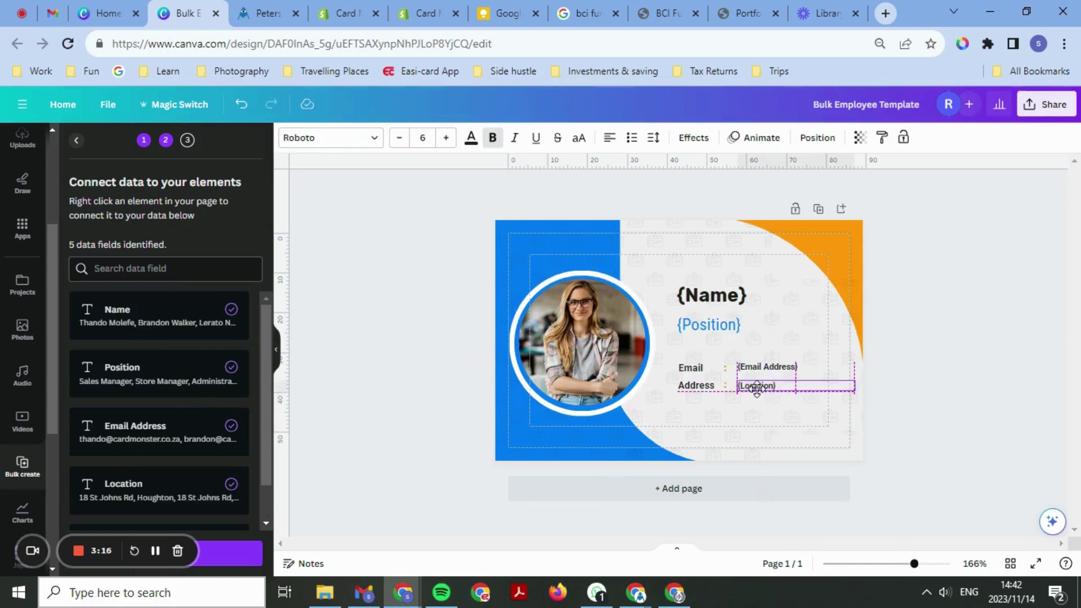
{"action": "left_click_drag", "start_coordinate": [760, 367], "coordinate": [760, 370]}
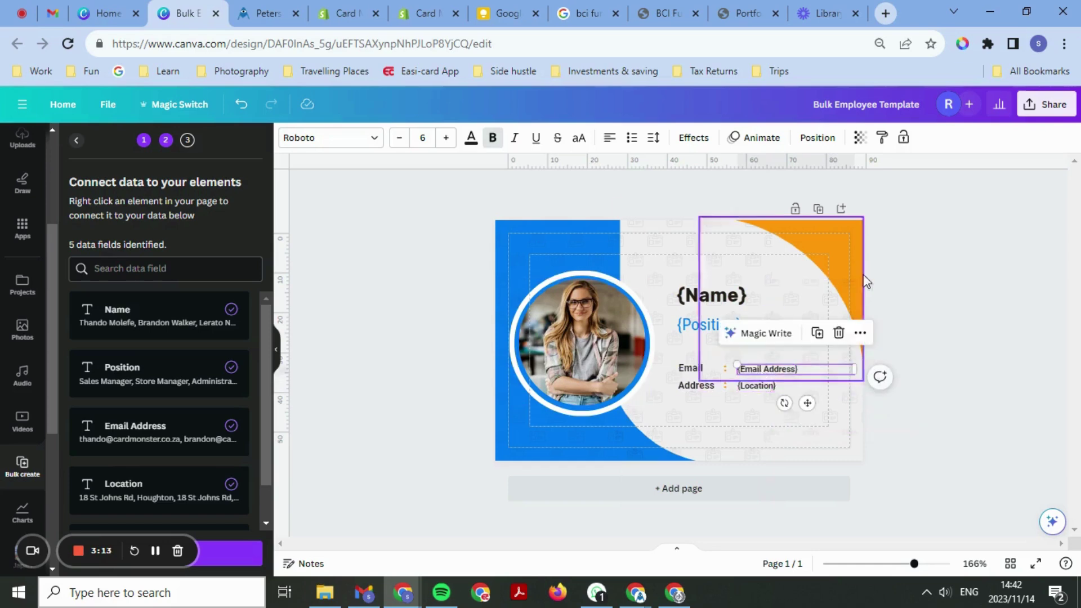
{"action": "left_click", "coordinate": [778, 437]}
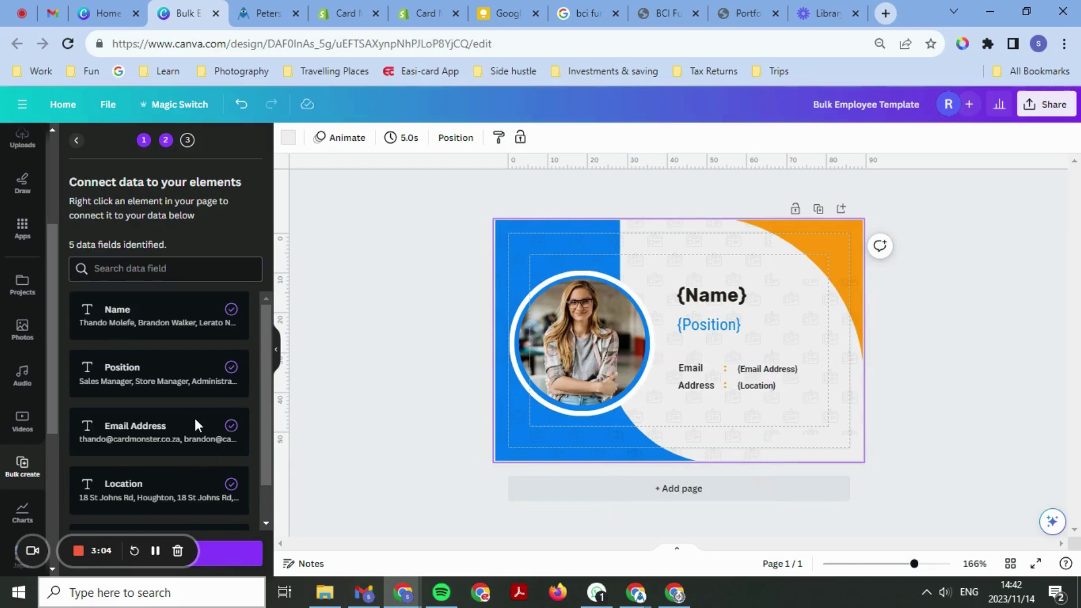
- Continue to Apply data with all 8 rows checked and generate 8 designs
{"action": "scroll", "coordinate": [196, 423], "scroll_direction": "down", "scroll_amount": 2}
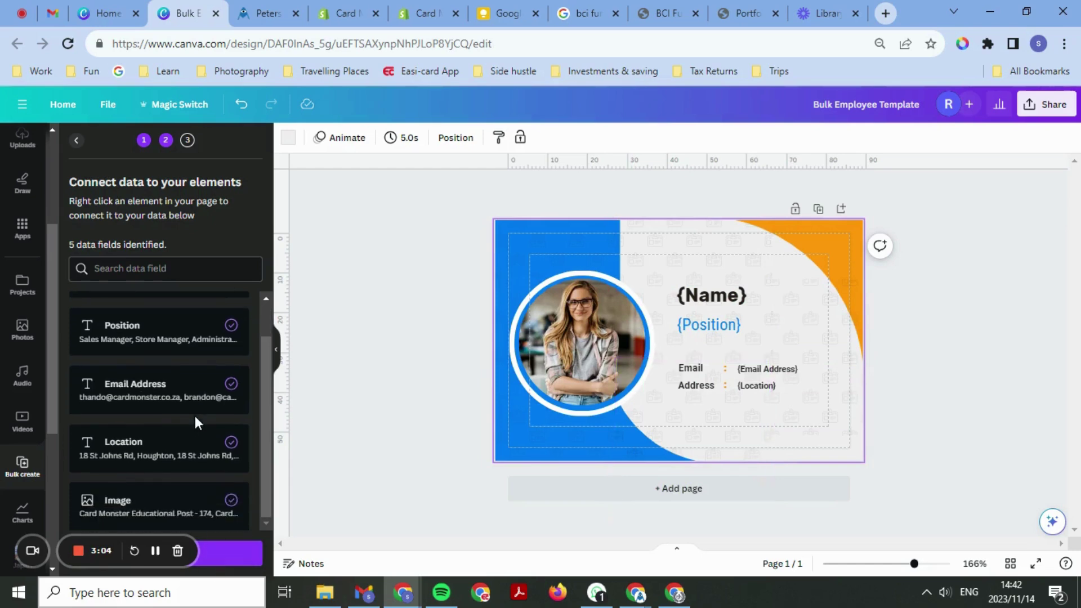
{"action": "left_click", "coordinate": [246, 562]}
{"action": "left_click_drag", "start_coordinate": [32, 551], "coordinate": [99, 156]}
{"action": "left_click", "coordinate": [101, 155]}
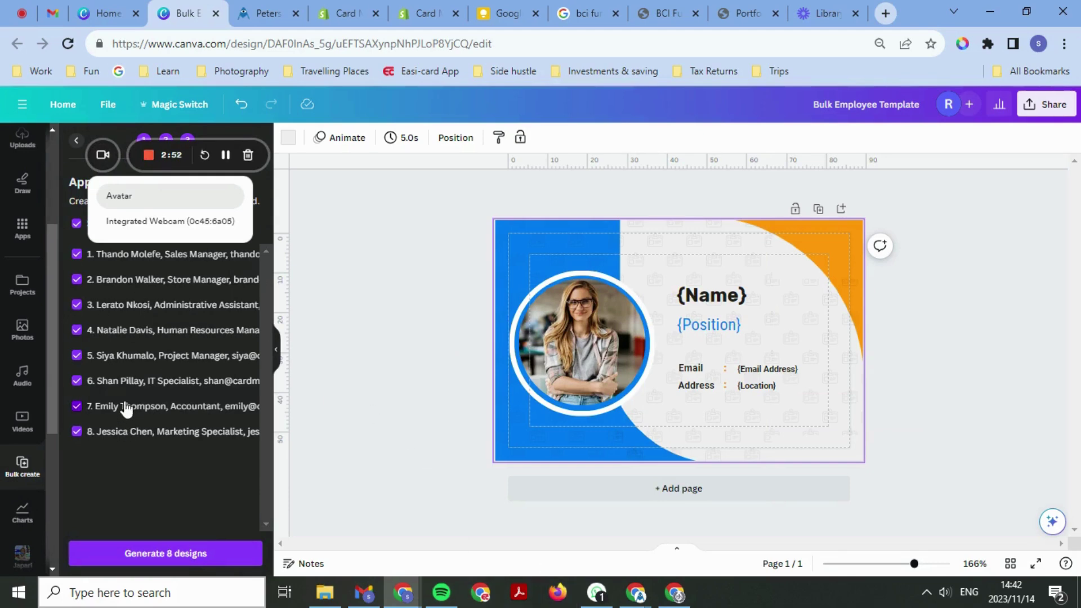
{"action": "left_click", "coordinate": [163, 559]}
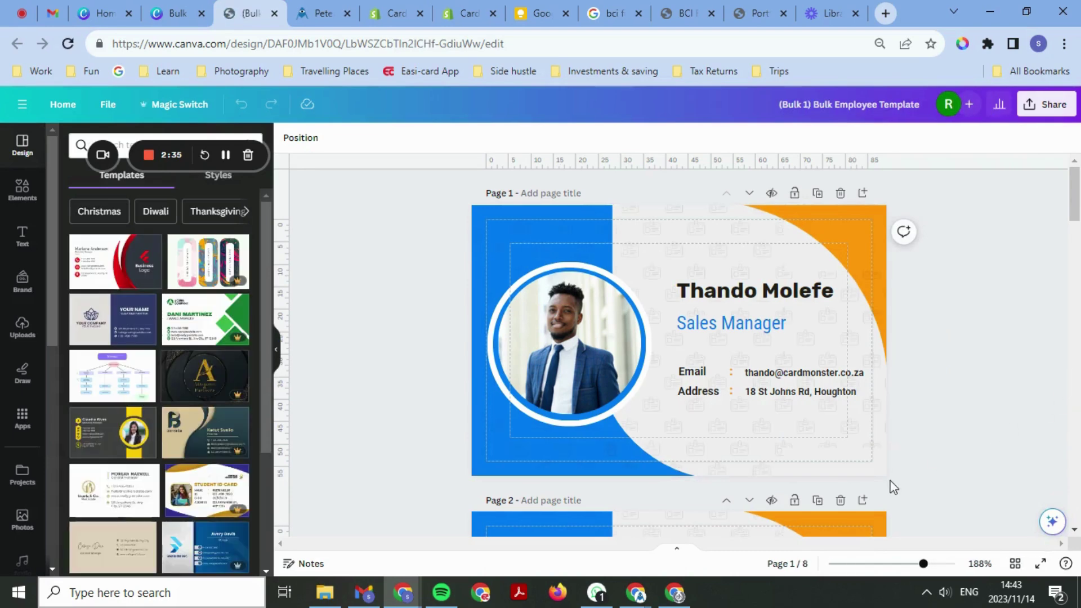
{"action": "scroll", "coordinate": [926, 465], "scroll_direction": "down", "scroll_amount": 2}
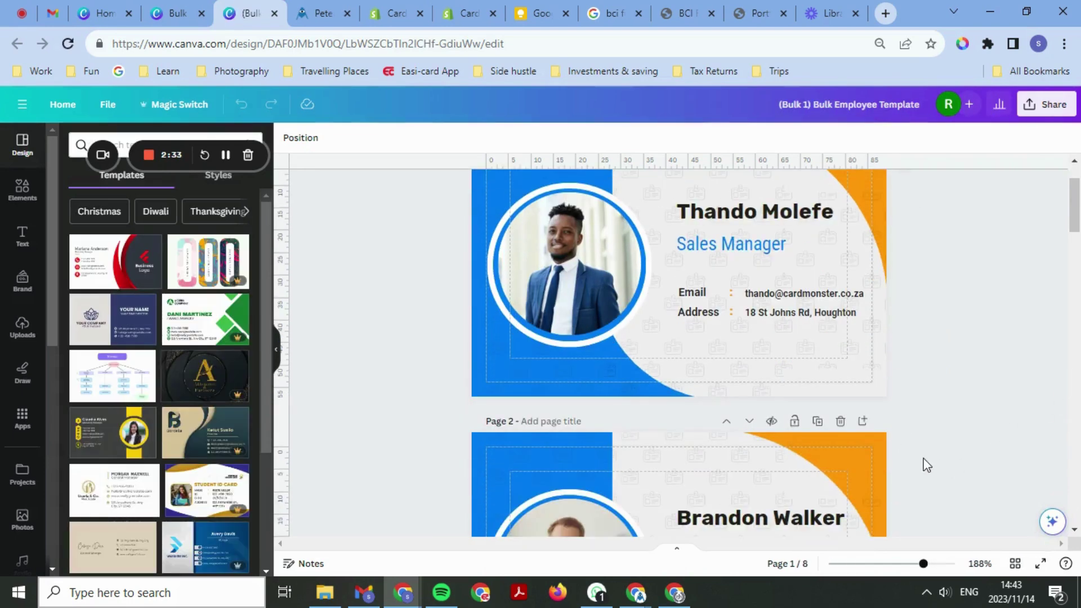
{"action": "scroll", "coordinate": [927, 465], "scroll_direction": "down", "scroll_amount": 4}
{"action": "scroll", "coordinate": [927, 465], "scroll_direction": "down", "scroll_amount": 5}
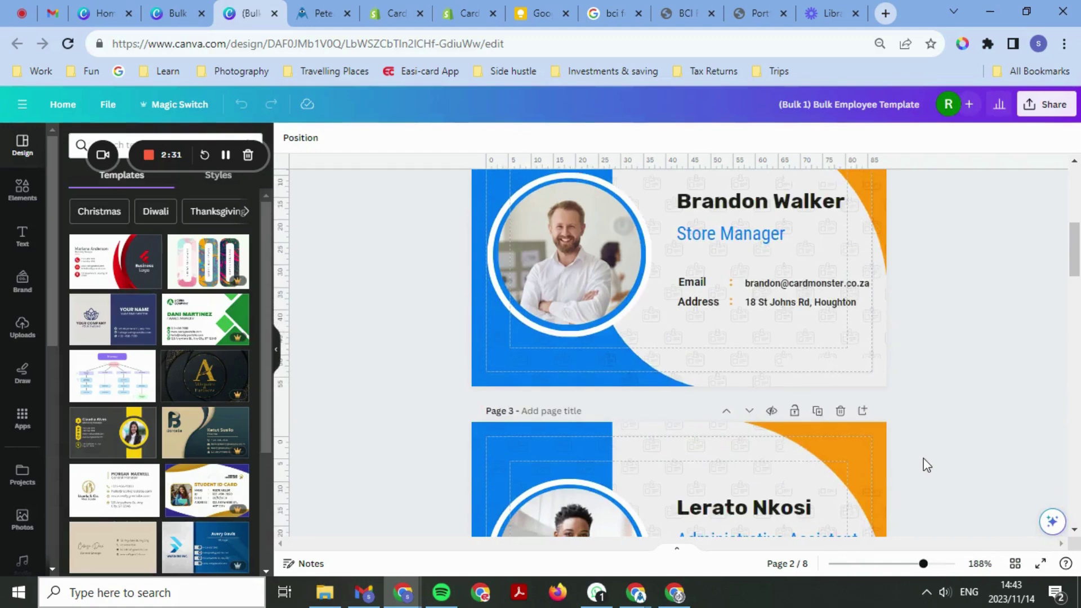
{"action": "scroll", "coordinate": [926, 465], "scroll_direction": "down", "scroll_amount": 5}
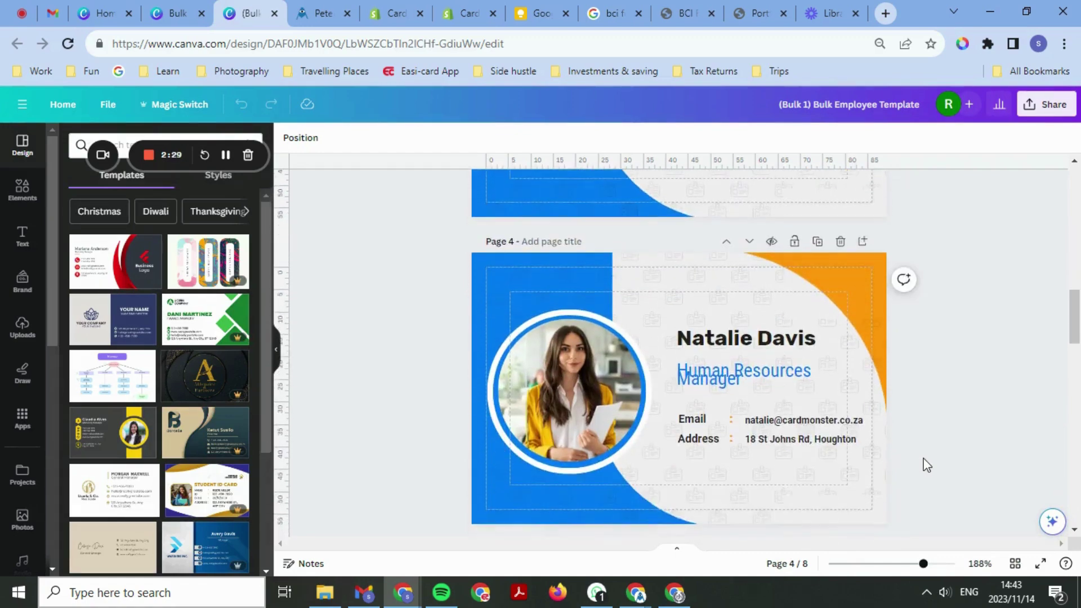
{"action": "scroll", "coordinate": [912, 428], "scroll_direction": "up", "scroll_amount": 1}
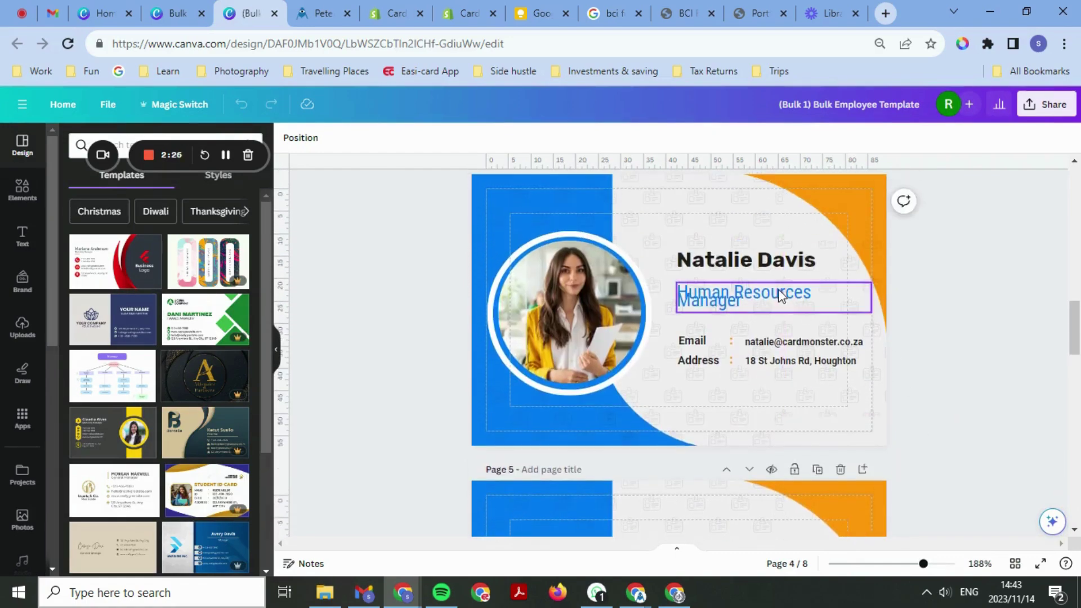
{"action": "left_click", "coordinate": [870, 296]}
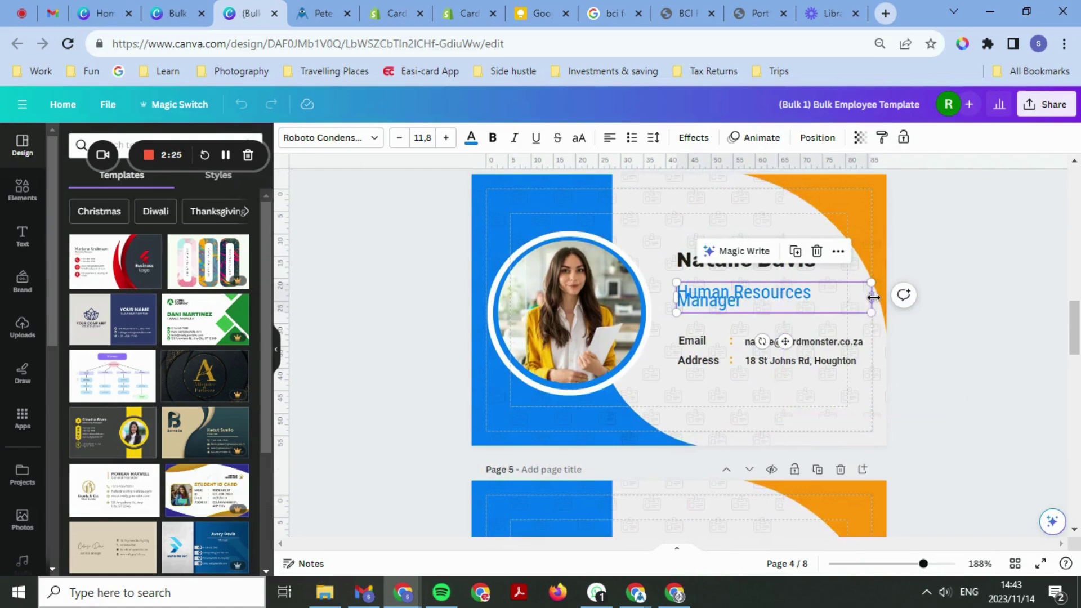
{"action": "mouse_move", "coordinate": [873, 297]}
{"action": "left_mouse_down"}
{"action": "mouse_move", "coordinate": [901, 293]}
{"action": "mouse_move", "coordinate": [886, 292]}
{"action": "left_mouse_up"}
{"action": "scroll", "coordinate": [840, 380], "scroll_direction": "down", "scroll_amount": 4}
{"action": "scroll", "coordinate": [838, 403], "scroll_direction": "down", "scroll_amount": 6}
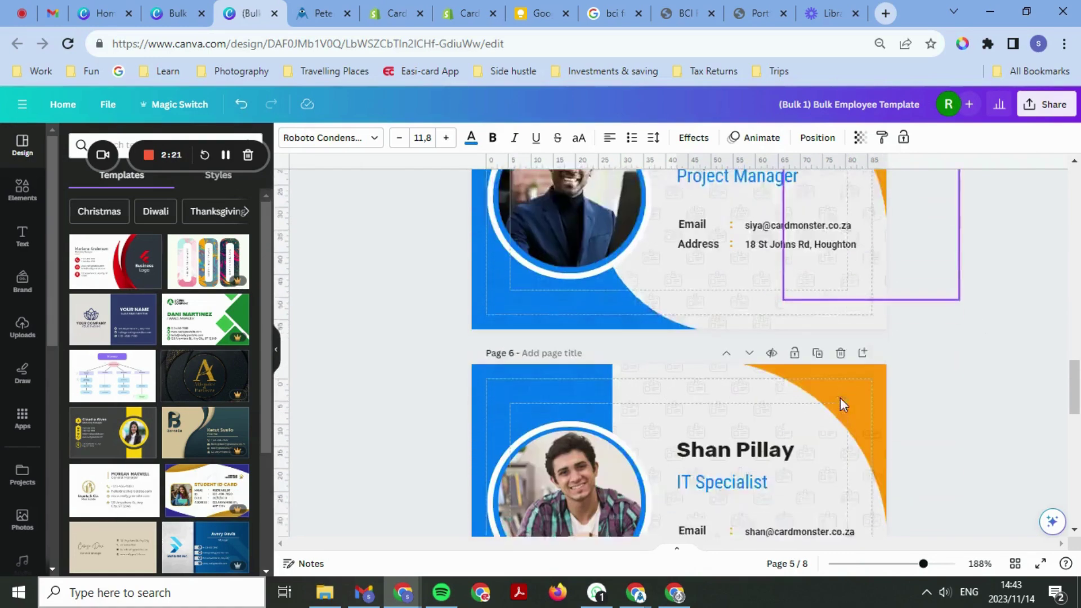
{"action": "scroll", "coordinate": [840, 397], "scroll_direction": "down", "scroll_amount": 3}
{"action": "scroll", "coordinate": [840, 398], "scroll_direction": "down", "scroll_amount": 8}
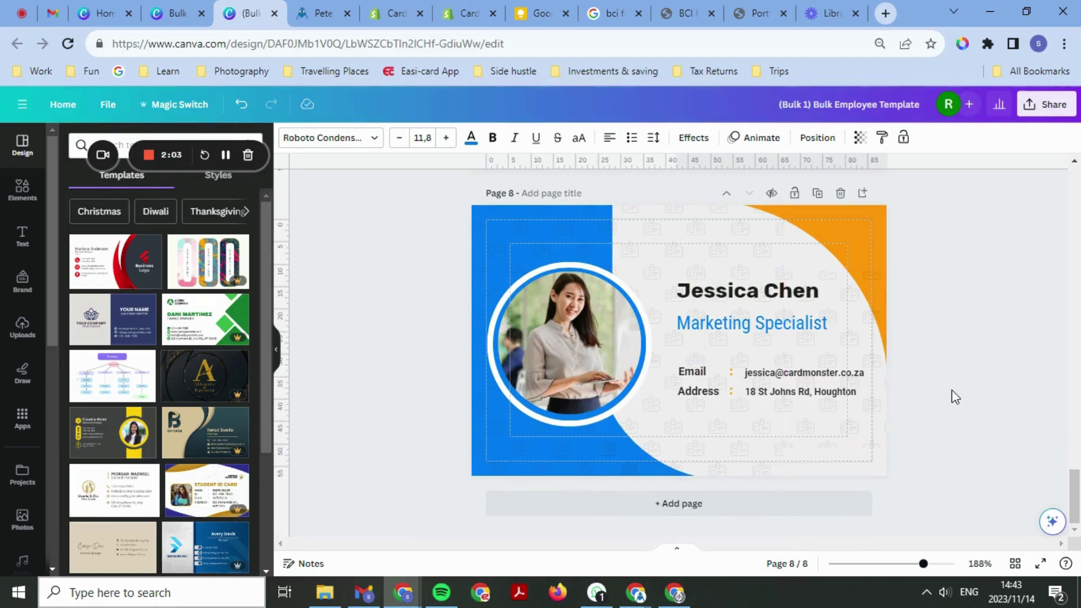
{"action": "scroll", "coordinate": [902, 328], "scroll_direction": "up", "scroll_amount": 20}
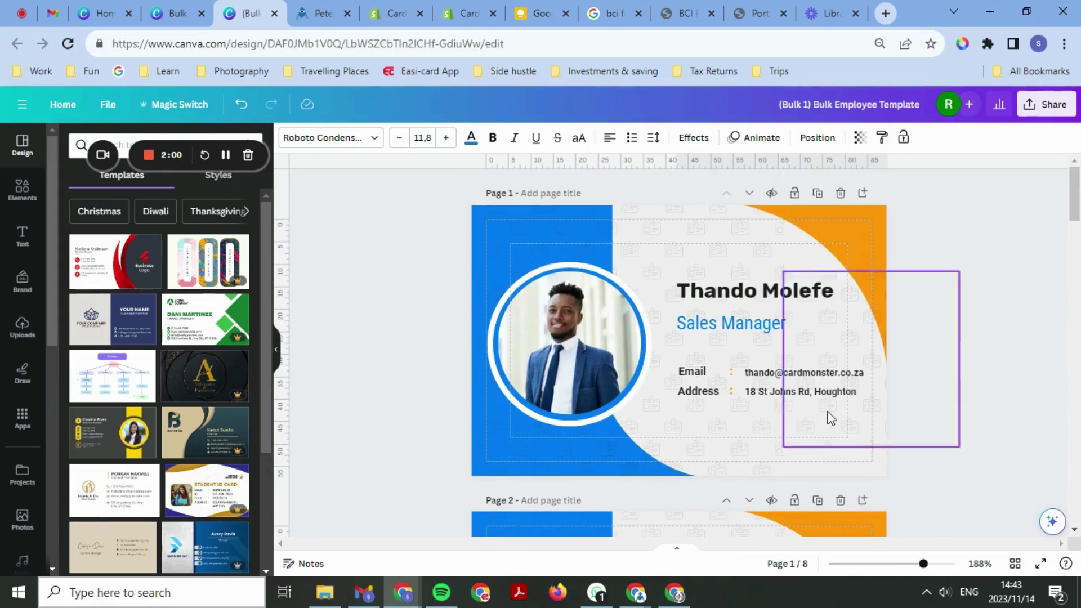
- Reset the browser page zoom to 100%
{"action": "left_click", "coordinate": [1051, 120]}
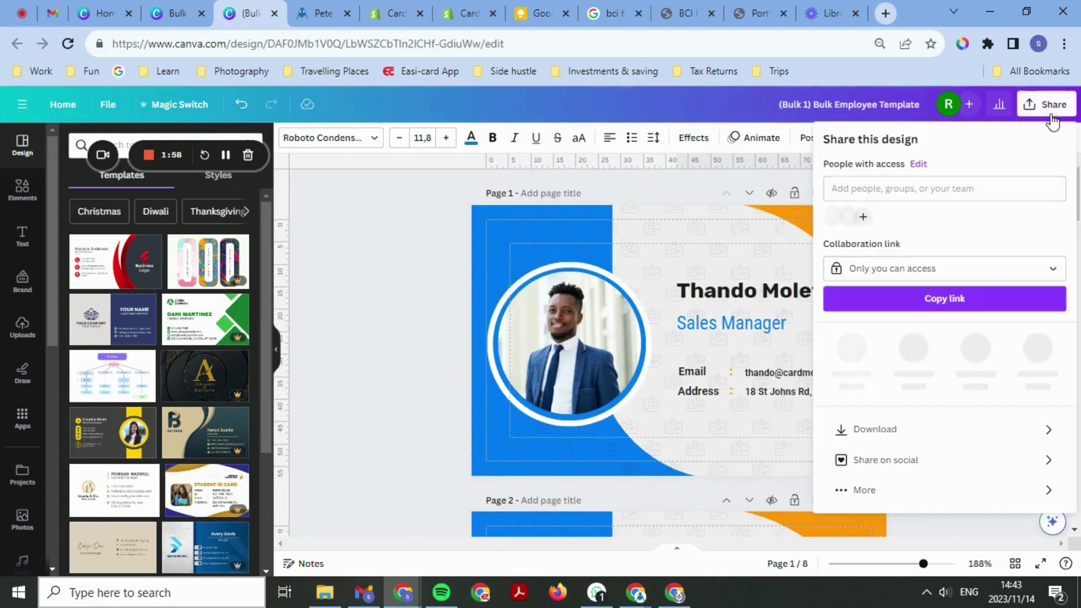
{"action": "scroll", "coordinate": [671, 273], "scroll_direction": "up", "scroll_amount": 5}
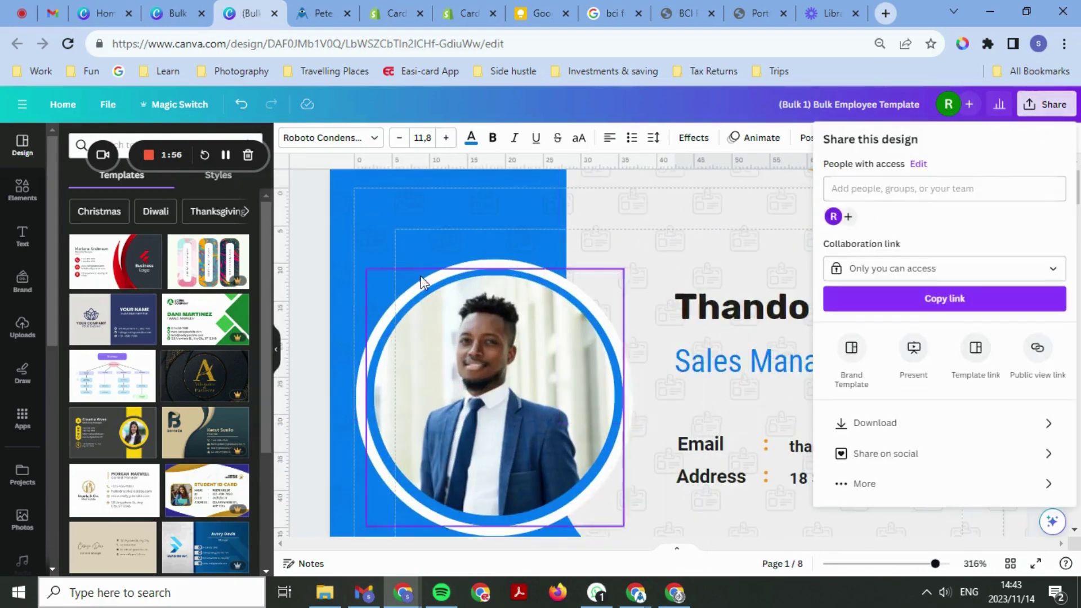
{"action": "scroll", "coordinate": [410, 288], "scroll_direction": "down", "scroll_amount": 5}
{"action": "left_click", "coordinate": [495, 314]}
{"action": "scroll", "coordinate": [615, 264], "scroll_direction": "up", "scroll_amount": 4}
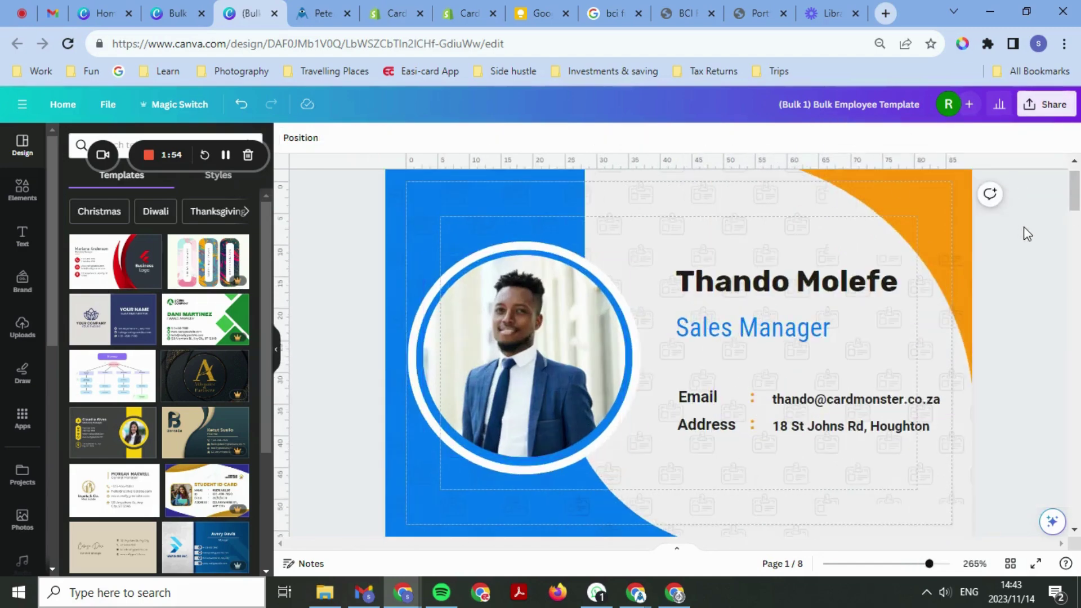
{"action": "scroll", "coordinate": [1023, 227], "scroll_direction": "up", "scroll_amount": 2}
{"action": "scroll", "coordinate": [1023, 226], "scroll_direction": "down", "scroll_amount": 4}
{"action": "left_click", "coordinate": [884, 49]}
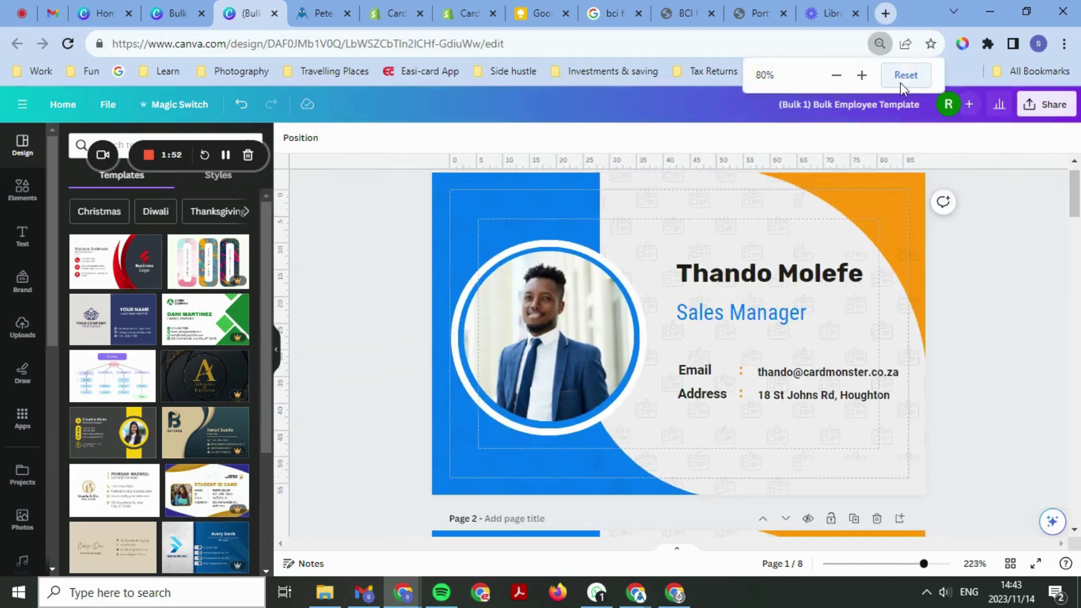
{"action": "left_click", "coordinate": [903, 82]}
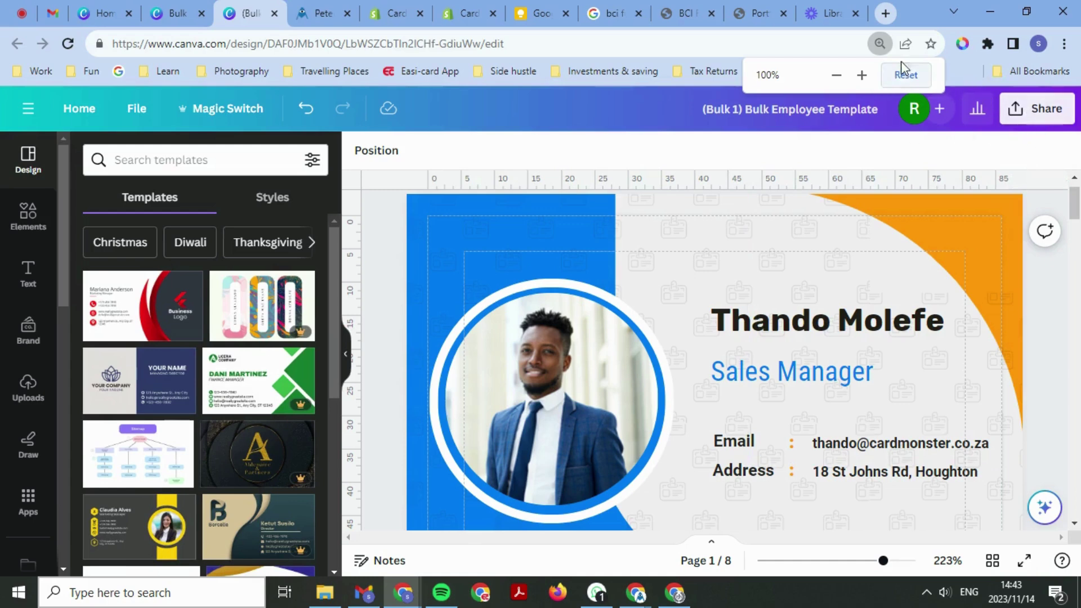
- Set the download to PDF Print with the CMYK colour profile
{"action": "left_click", "coordinate": [1036, 108]}
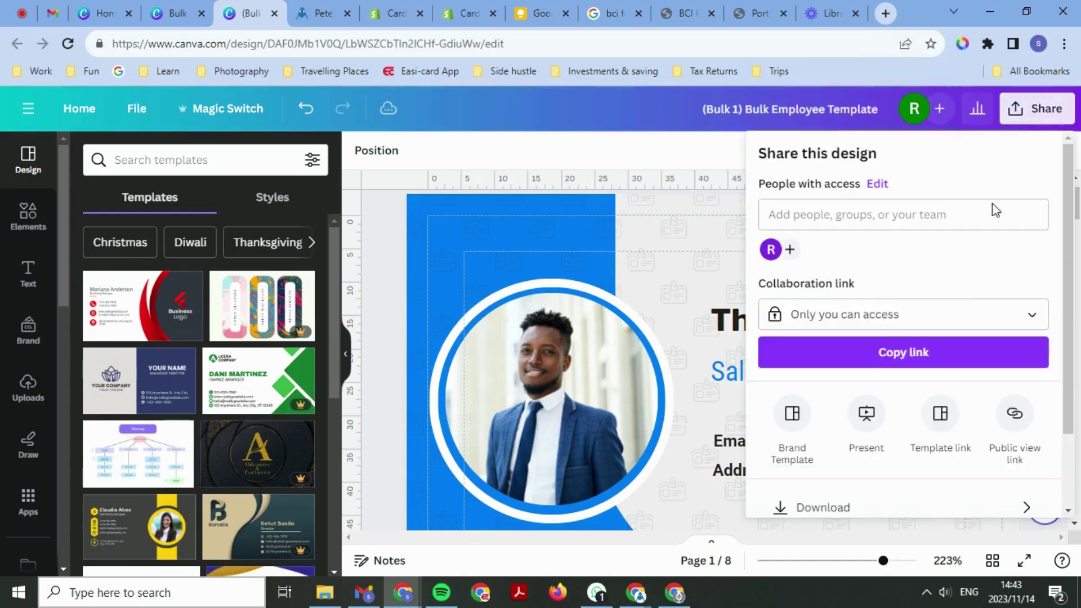
{"action": "scroll", "coordinate": [915, 422], "scroll_direction": "down", "scroll_amount": 2}
{"action": "left_click", "coordinate": [910, 413]}
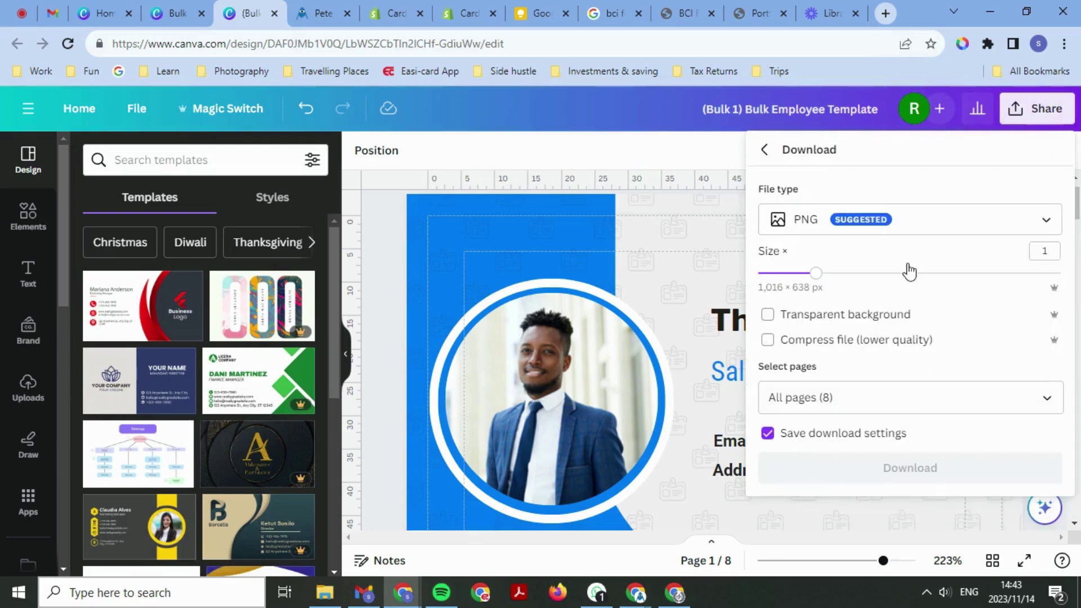
{"action": "left_click", "coordinate": [923, 231]}
{"action": "left_click", "coordinate": [835, 401]}
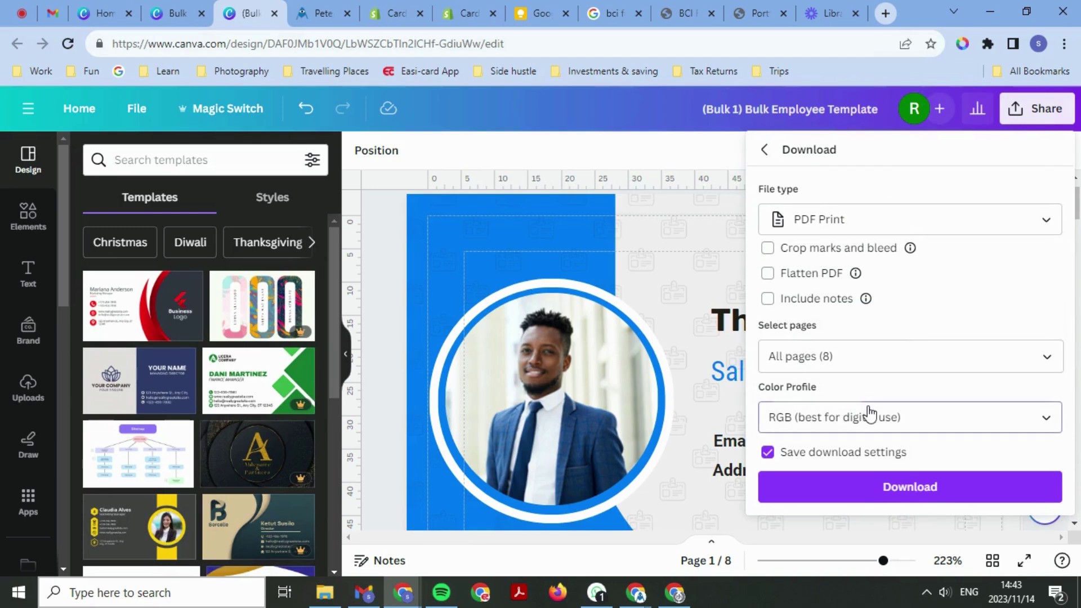
{"action": "left_click", "coordinate": [870, 415]}
{"action": "left_click", "coordinate": [862, 495]}
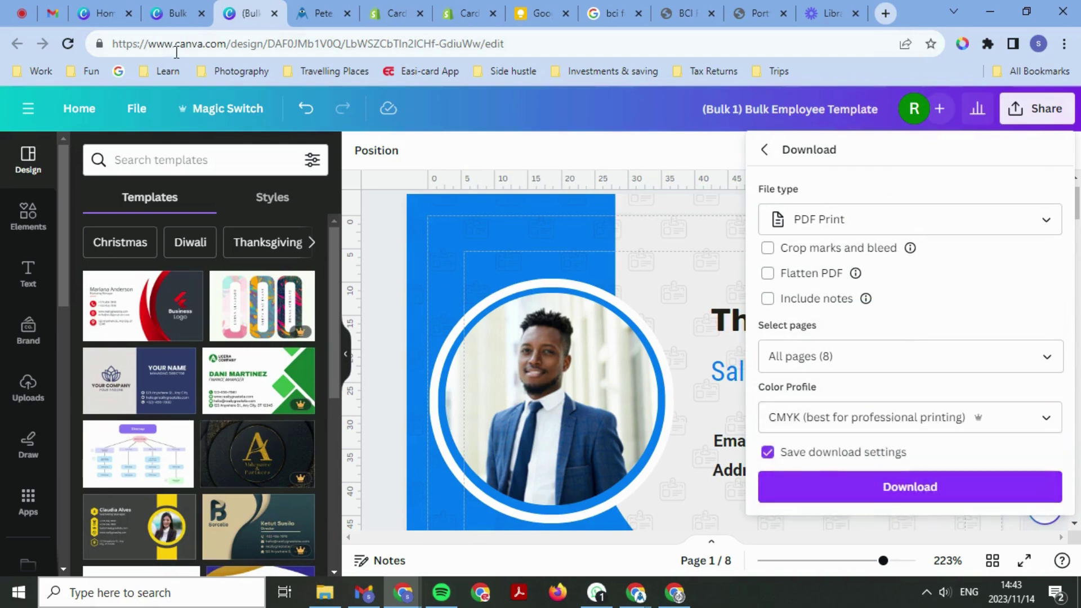
- Glance at the original template tab, then return to the generated eight-page design
{"action": "left_click", "coordinate": [176, 13]}
{"action": "left_click", "coordinate": [26, 8]}
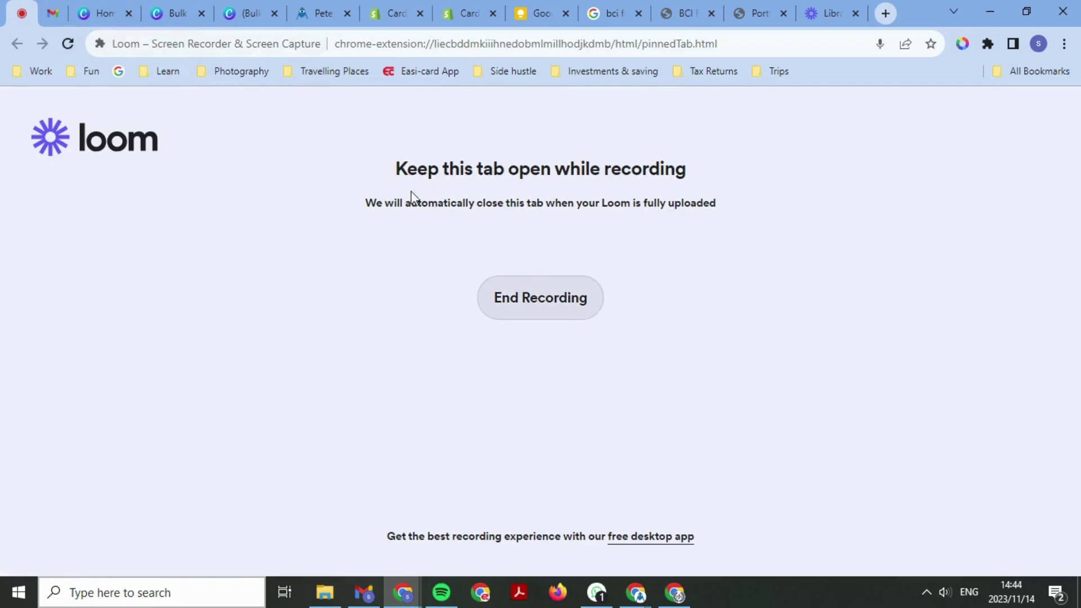
{"action": "left_click", "coordinate": [164, 12]}
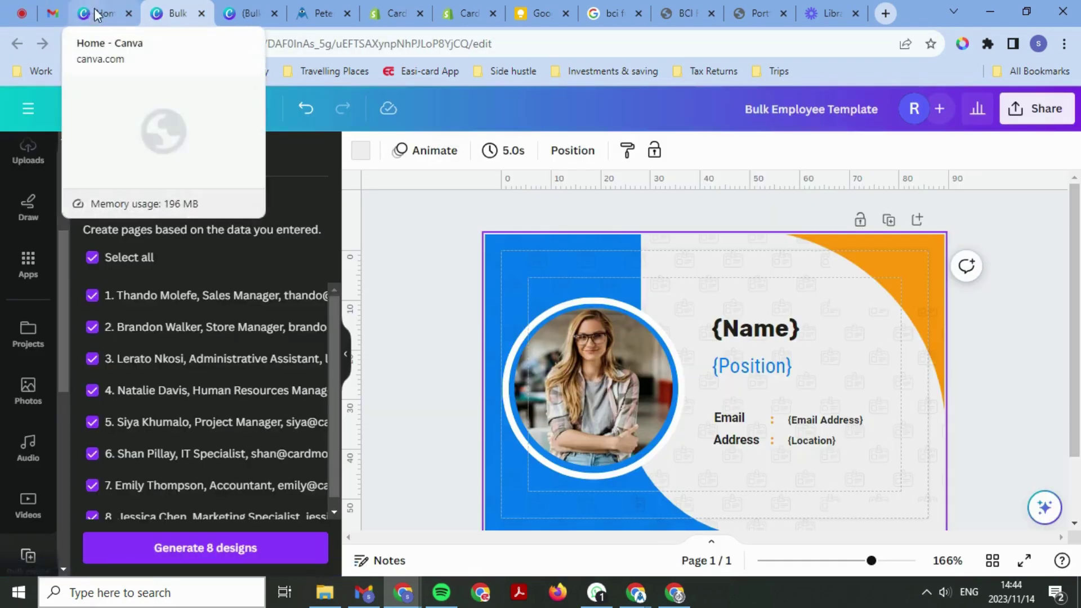
{"action": "left_click", "coordinate": [248, 12]}
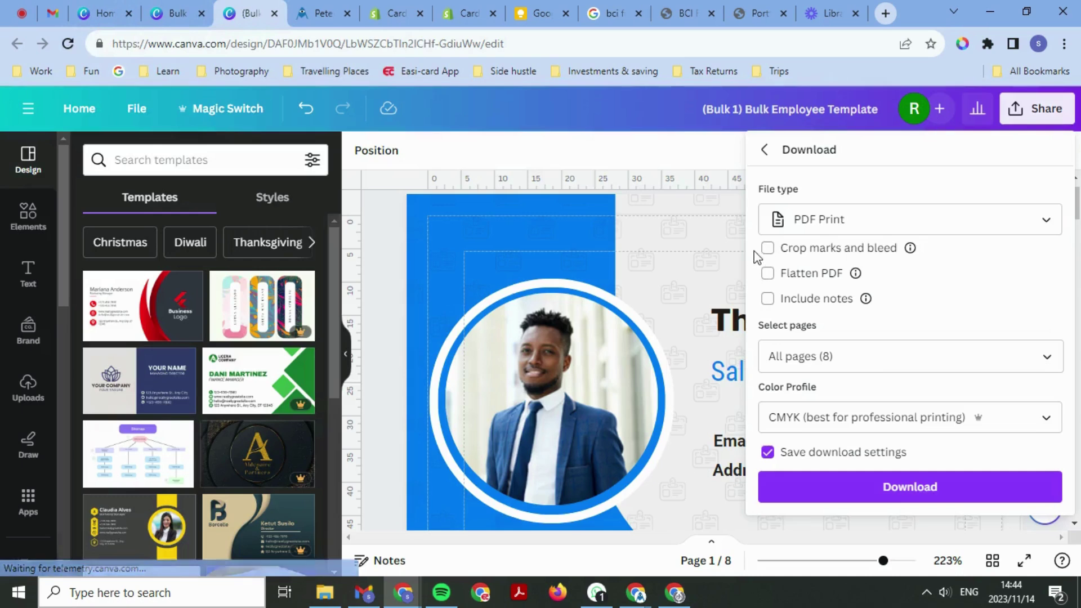